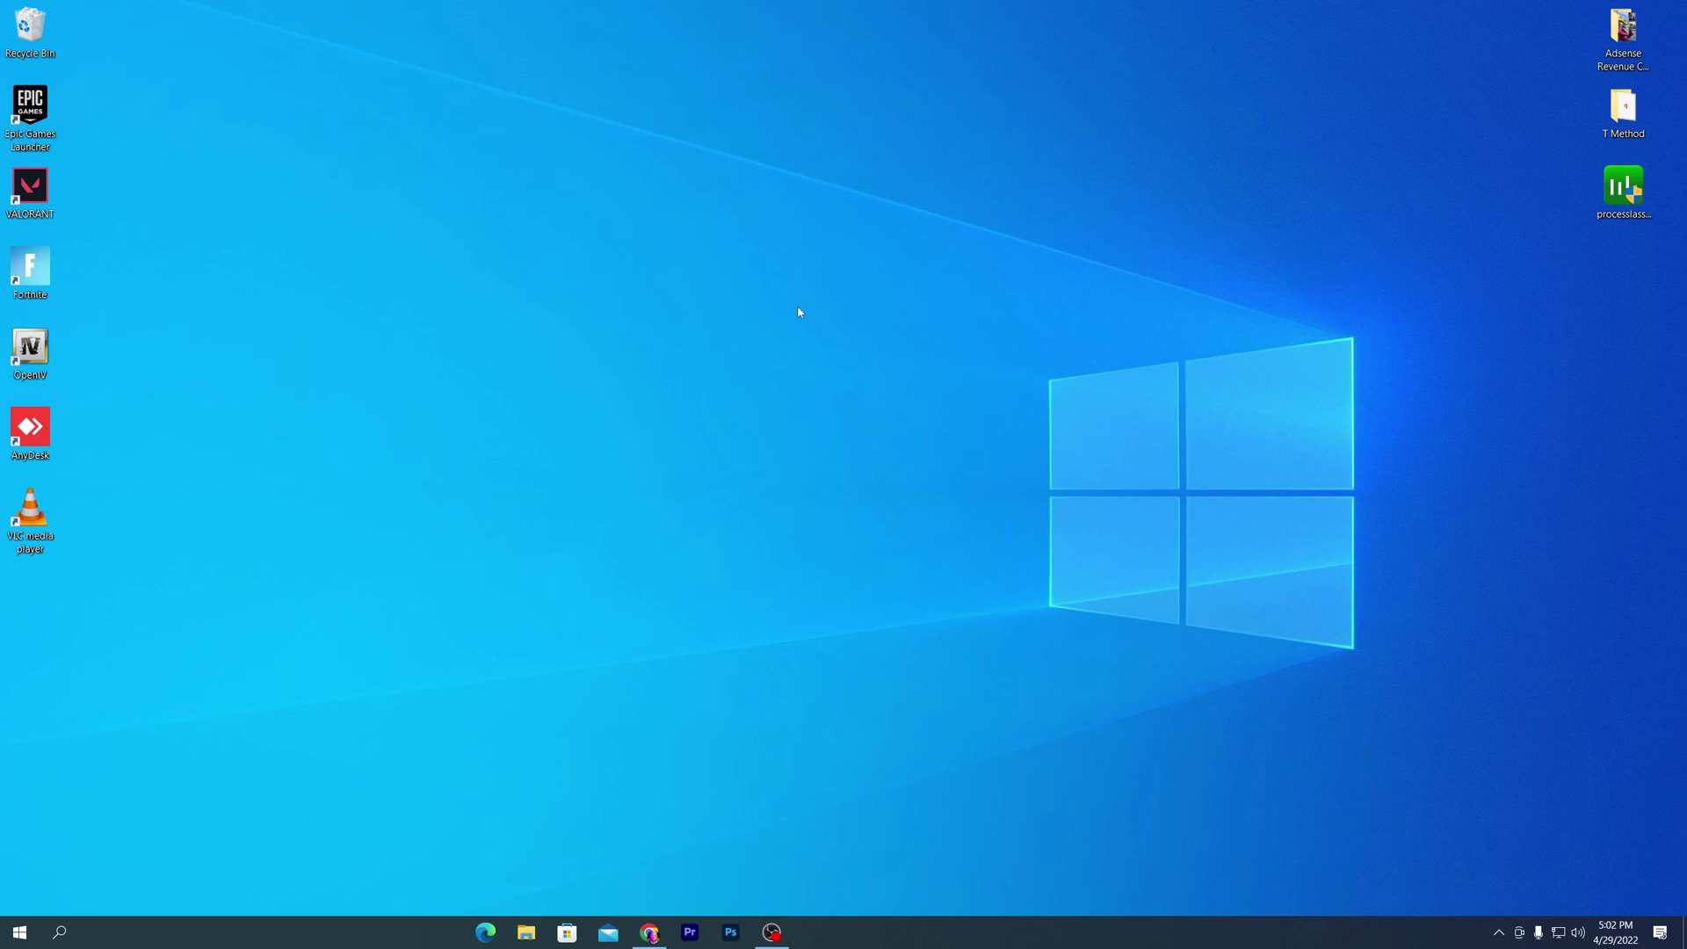
Open Chrome on the Download Packs blog's list of posts
{"action": "left_click", "coordinate": [649, 931]}
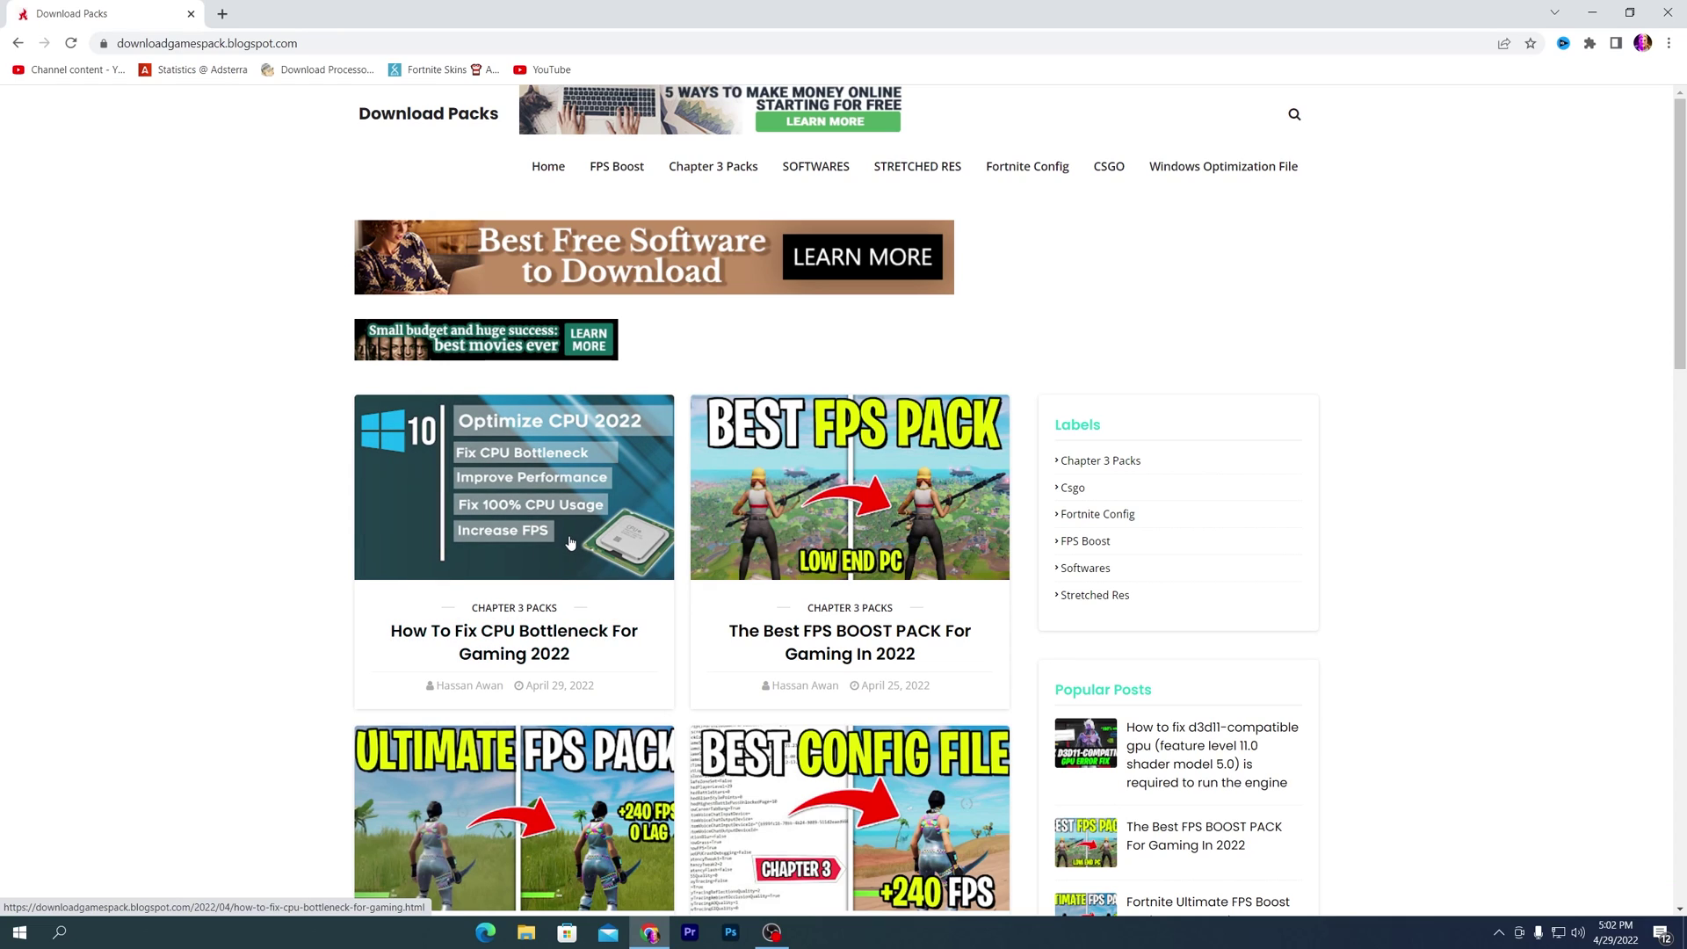
Open the How To Fix CPU Bottleneck post, follow its download link, and choose Free Access with Ads
{"action": "left_click", "coordinate": [570, 543]}
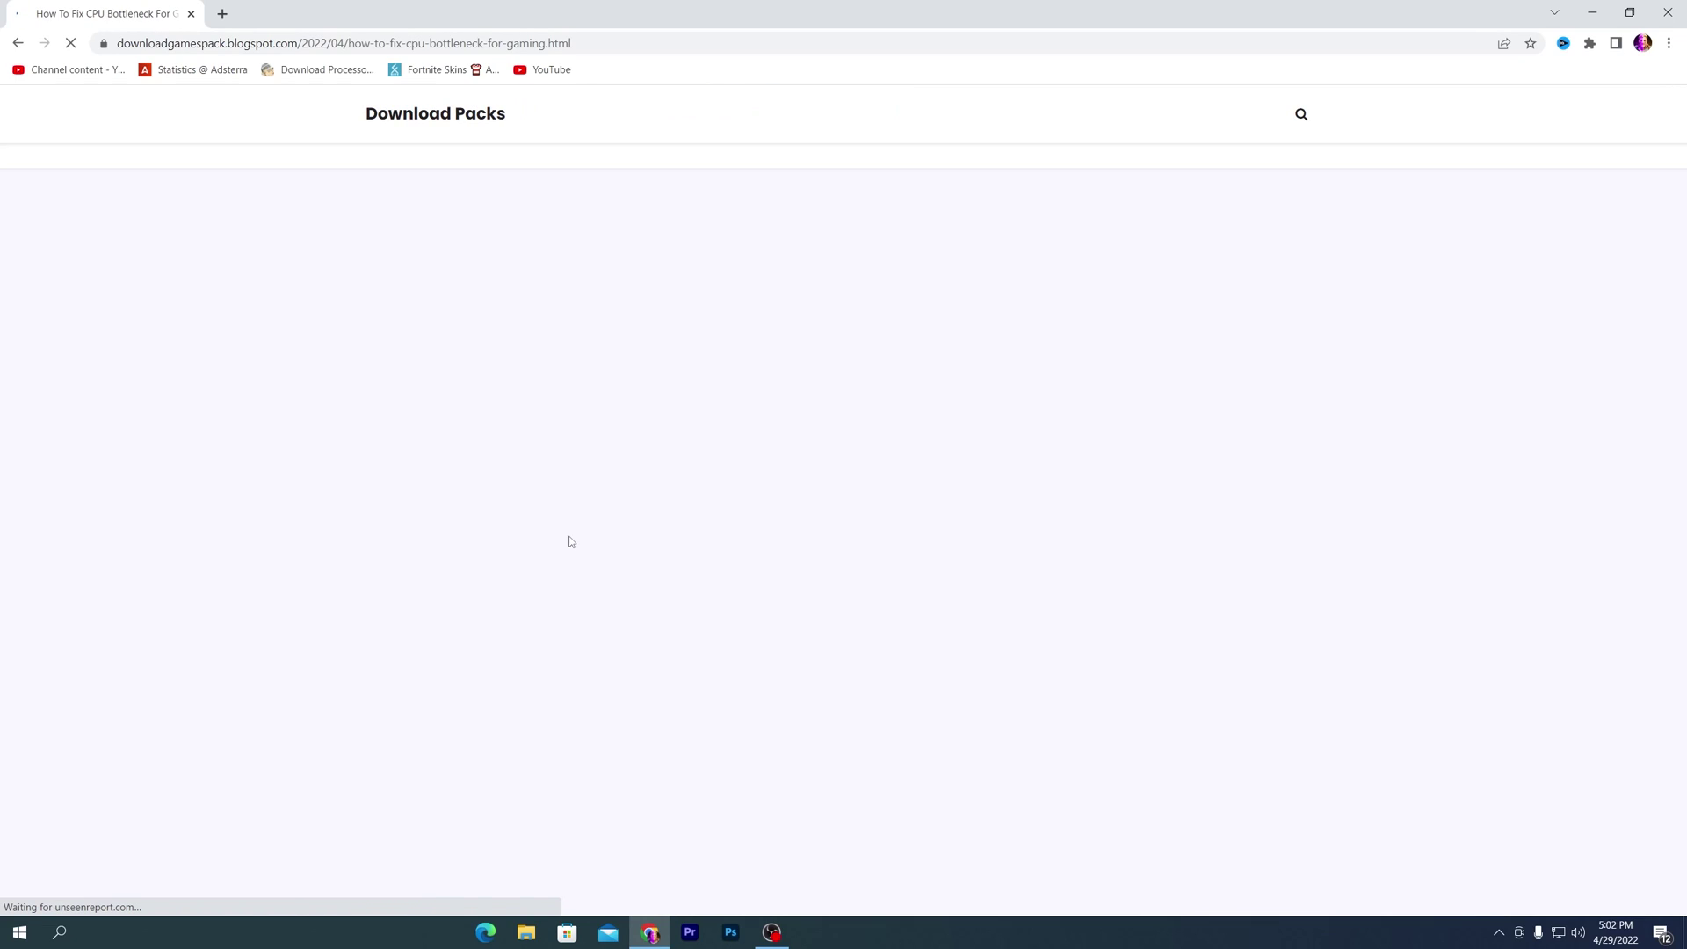
{"action": "scroll", "coordinate": [667, 580], "scroll_direction": "down", "scroll_amount": 6}
{"action": "left_click", "coordinate": [671, 598]}
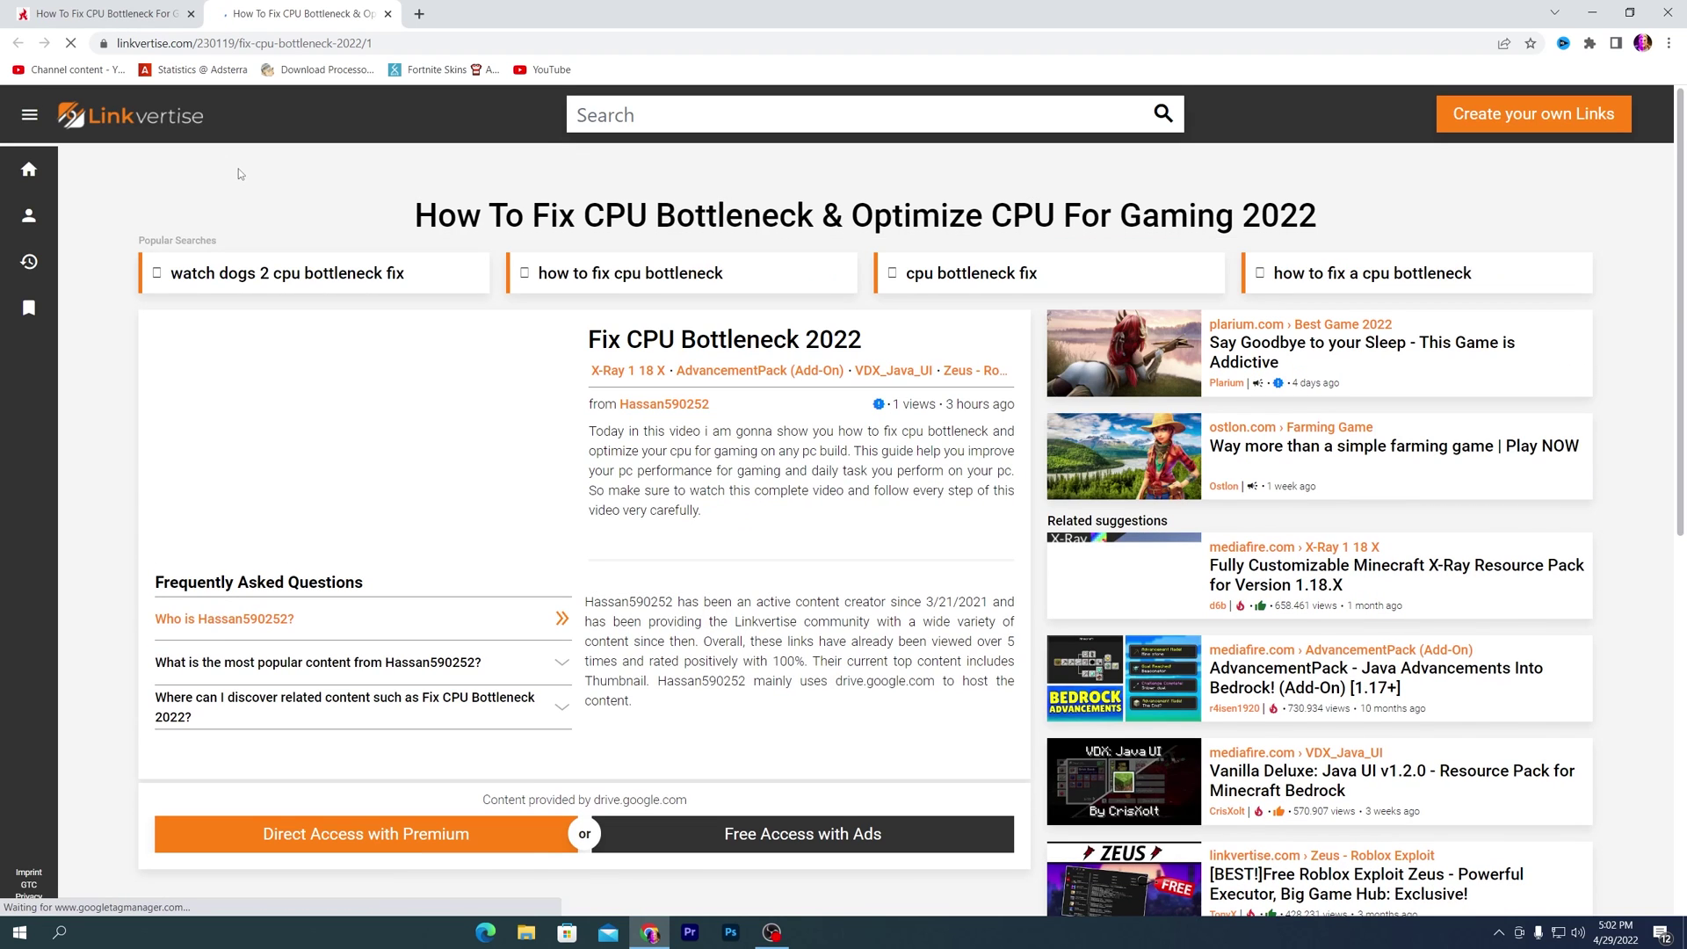
{"action": "left_click", "coordinate": [810, 834]}
{"action": "scroll", "coordinate": [700, 425], "scroll_direction": "down", "scroll_amount": 2}
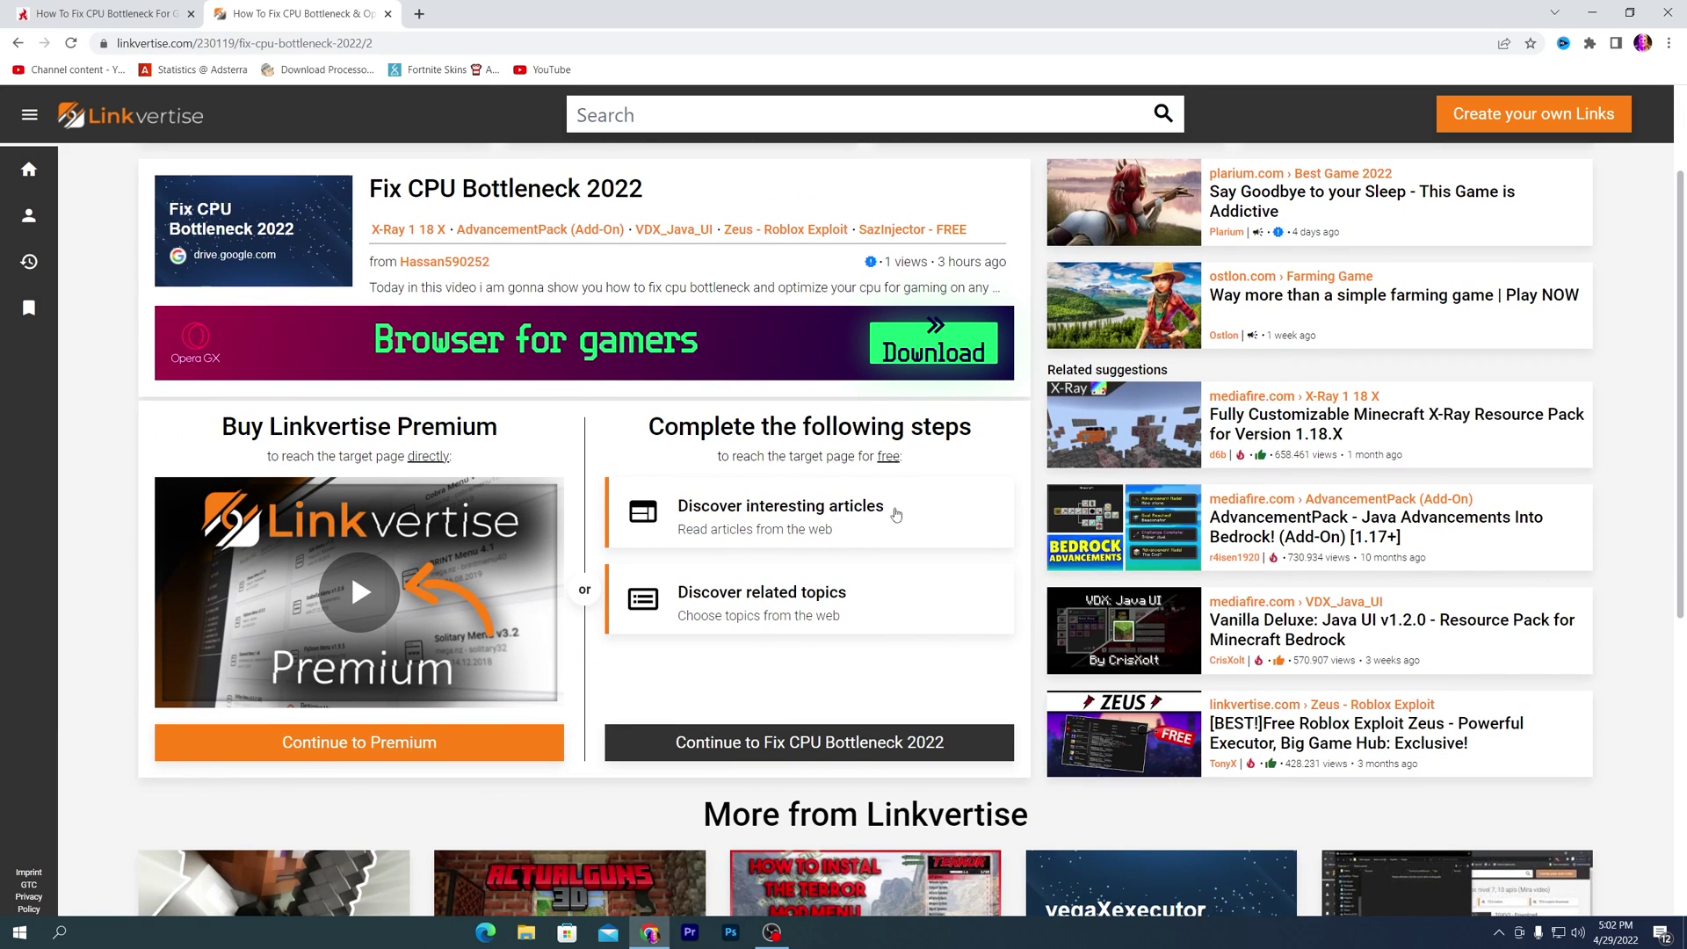
Complete both Linkvertise steps and continue to the Fix CPU Bottleneck 2022 download
{"action": "left_click", "coordinate": [864, 518]}
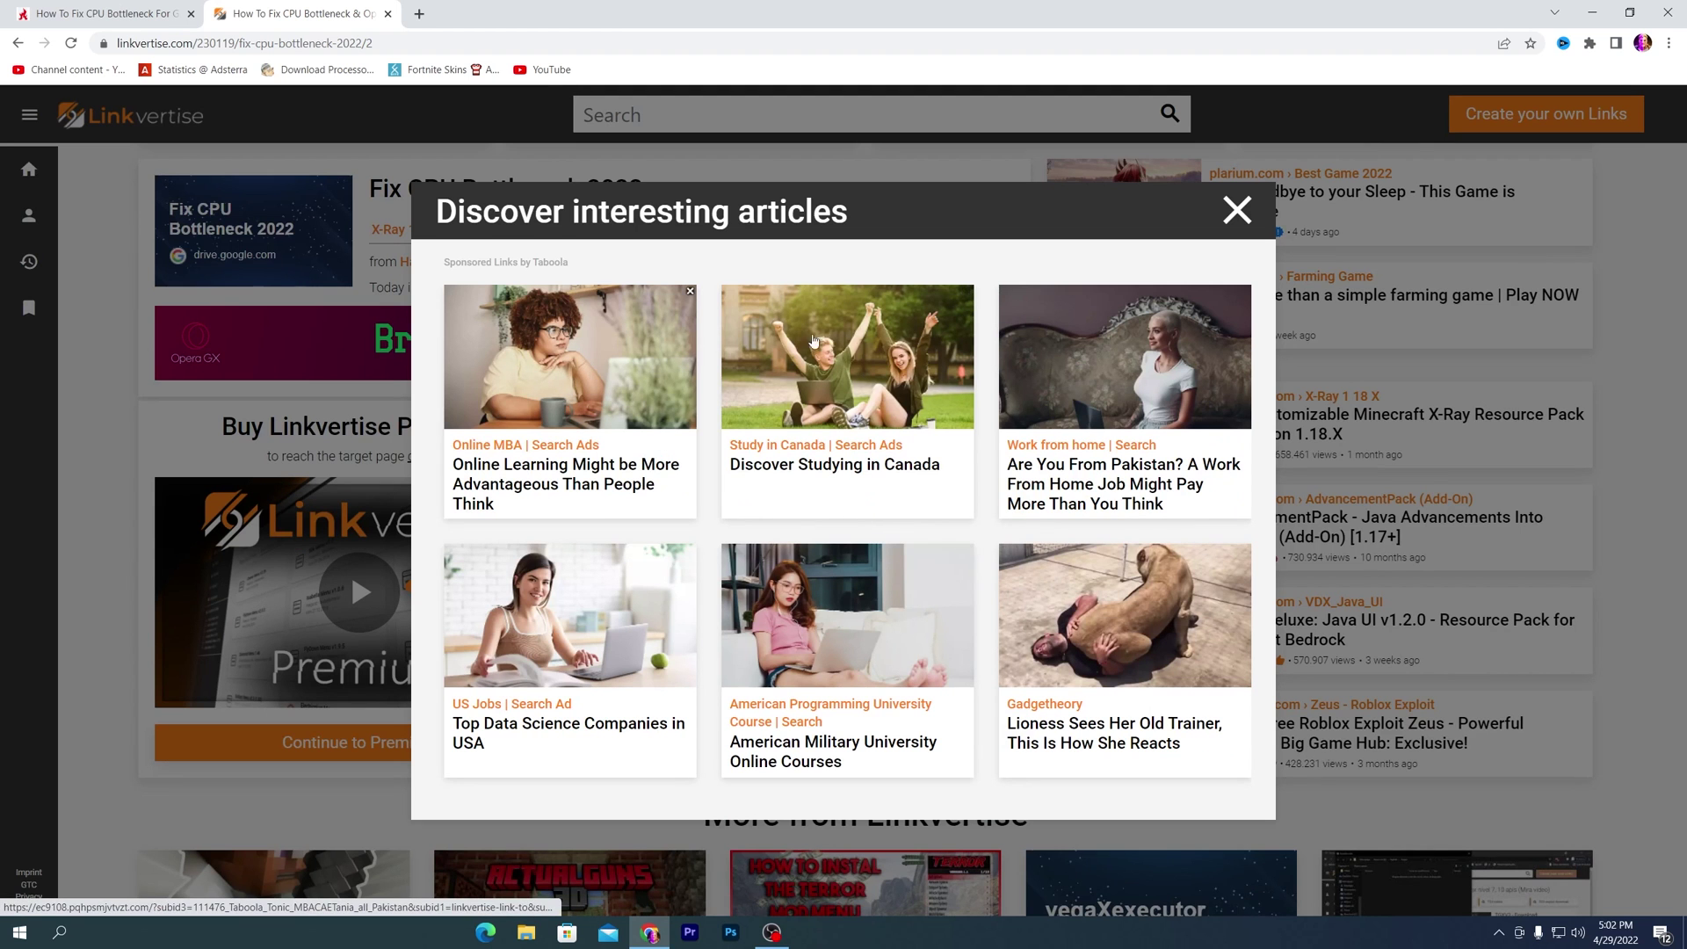
{"action": "left_click", "coordinate": [1238, 213]}
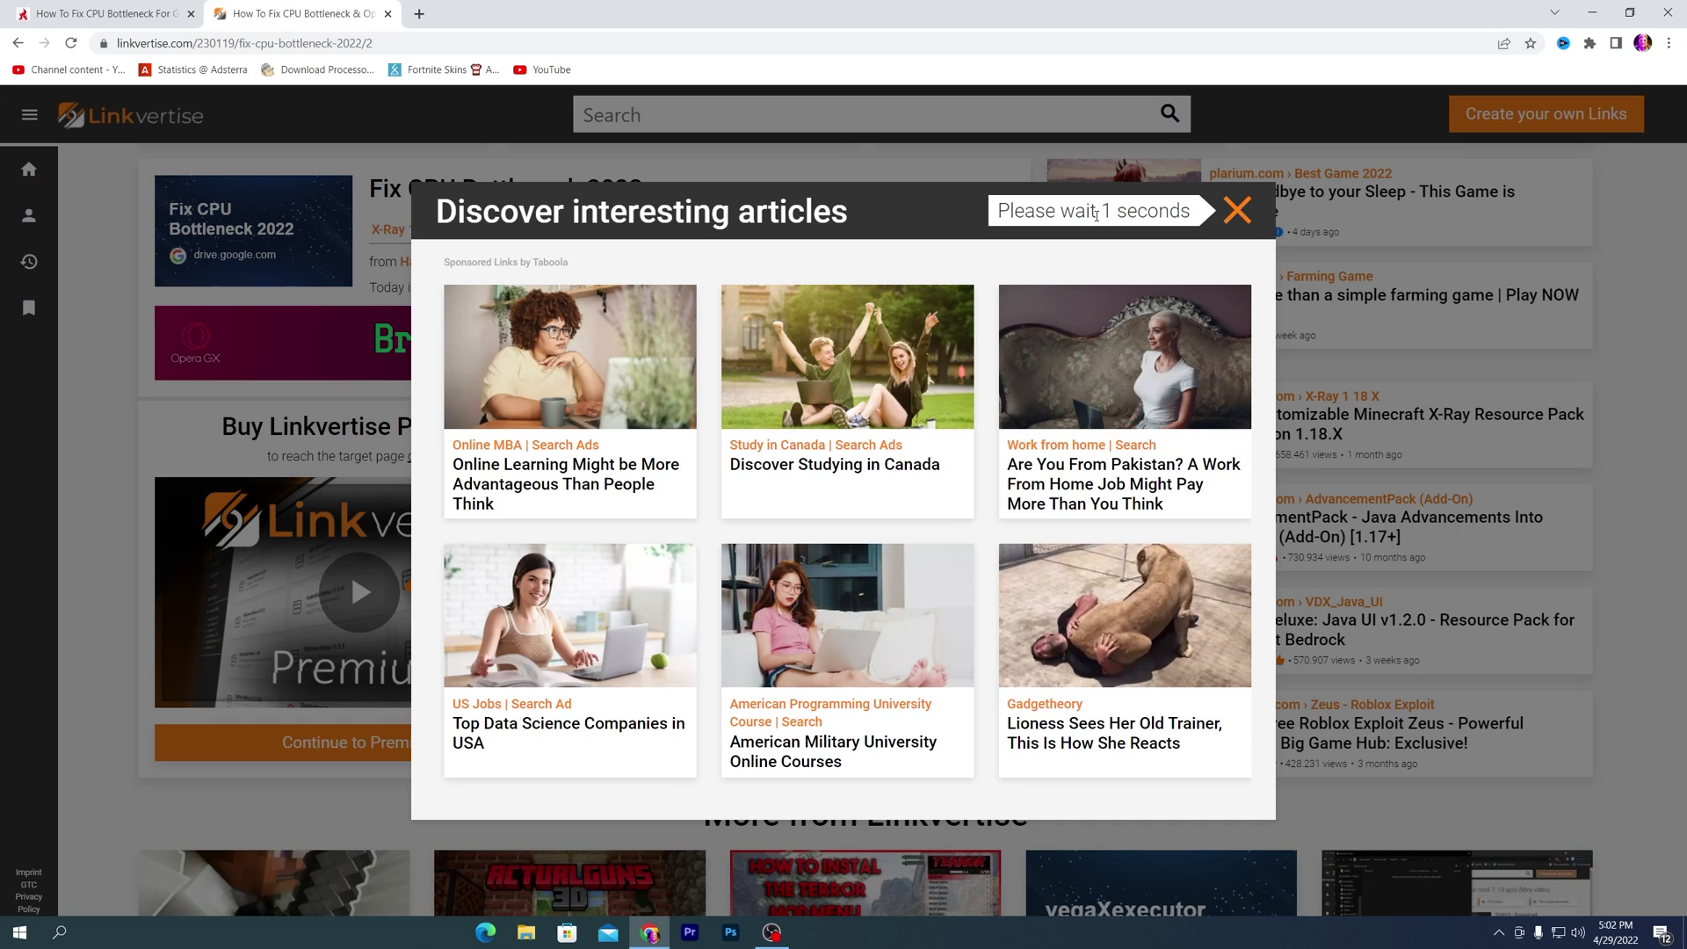
{"action": "left_click", "coordinate": [1237, 211]}
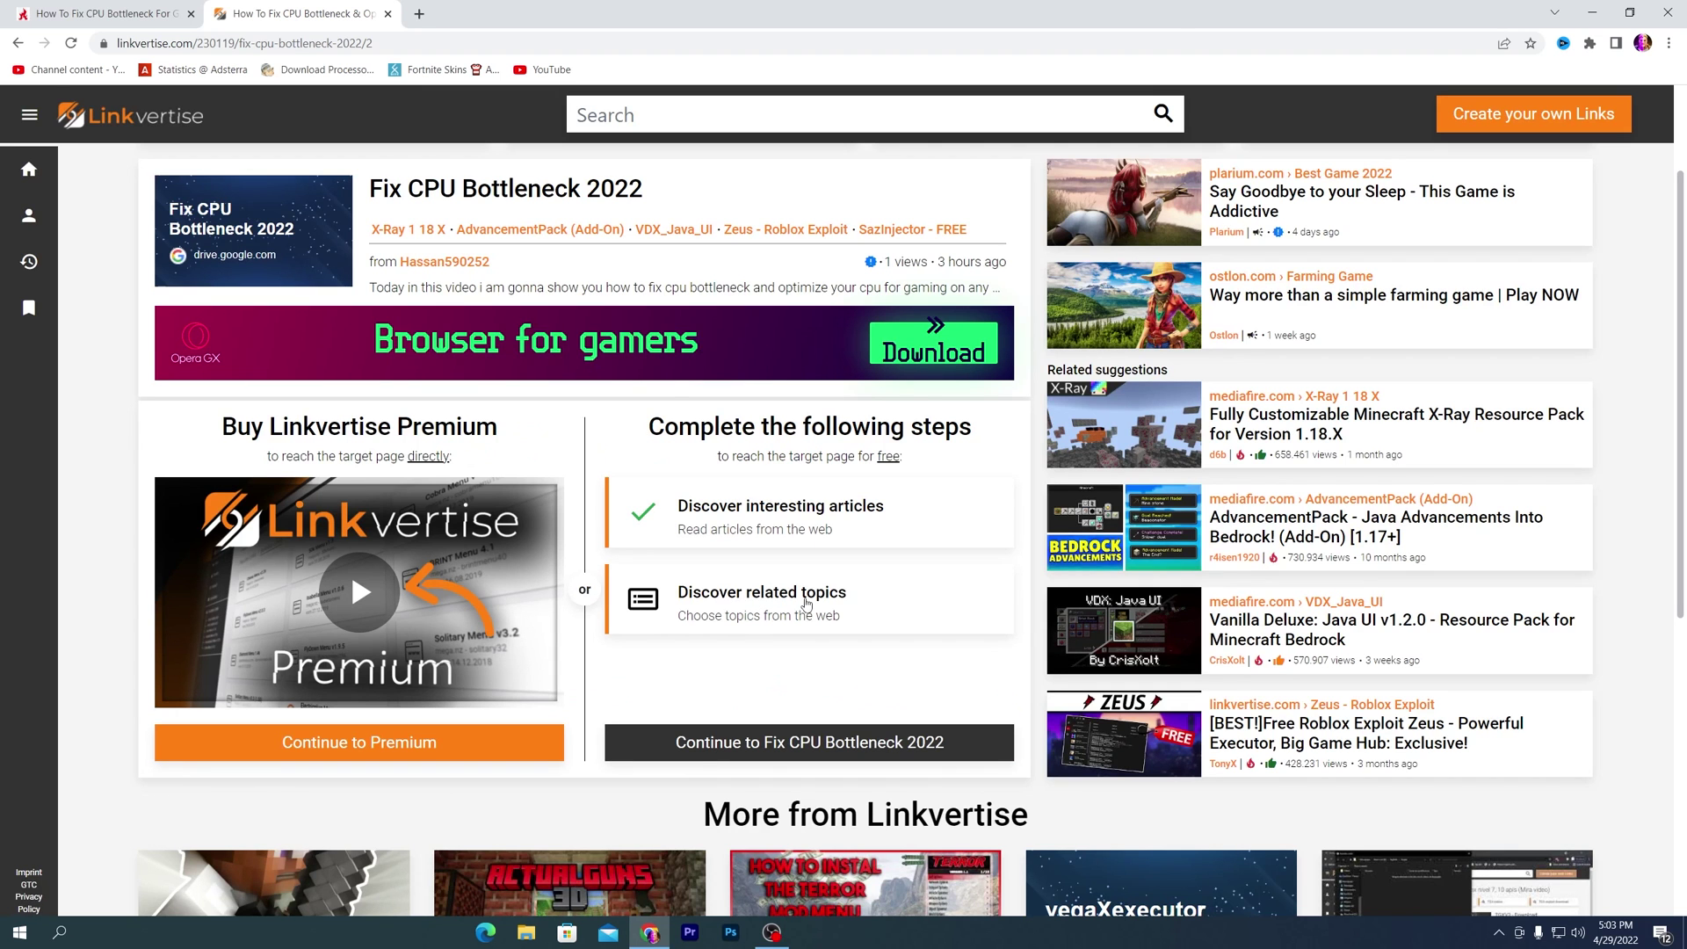
{"action": "left_click", "coordinate": [805, 603]}
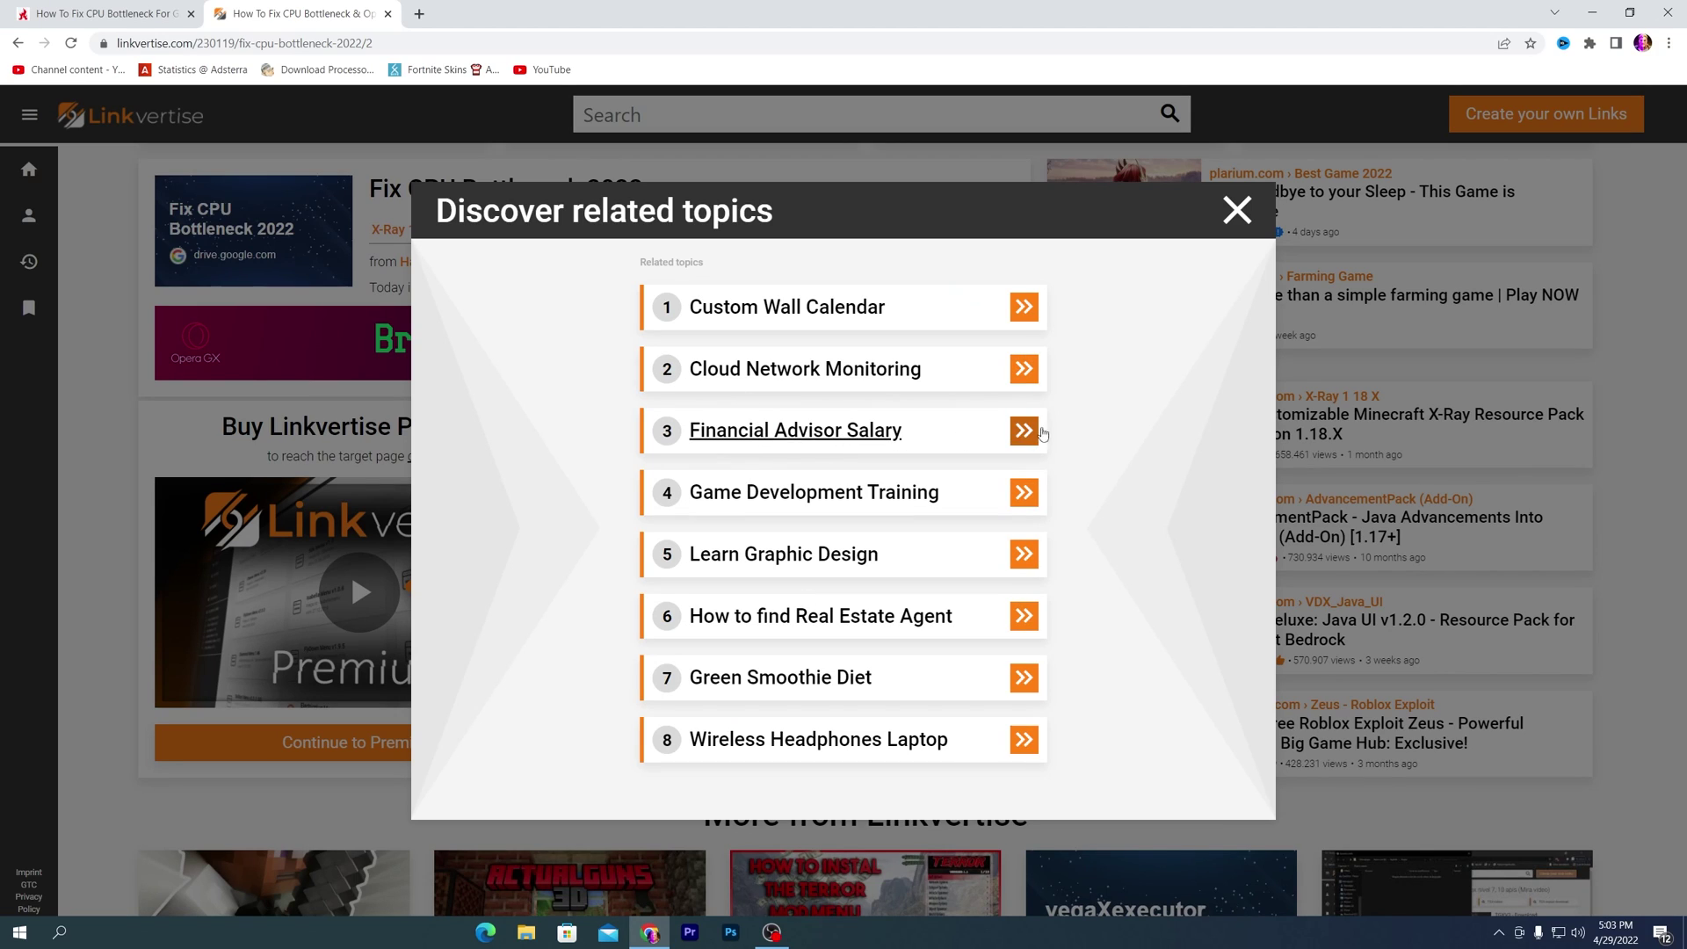
{"action": "left_click", "coordinate": [741, 434]}
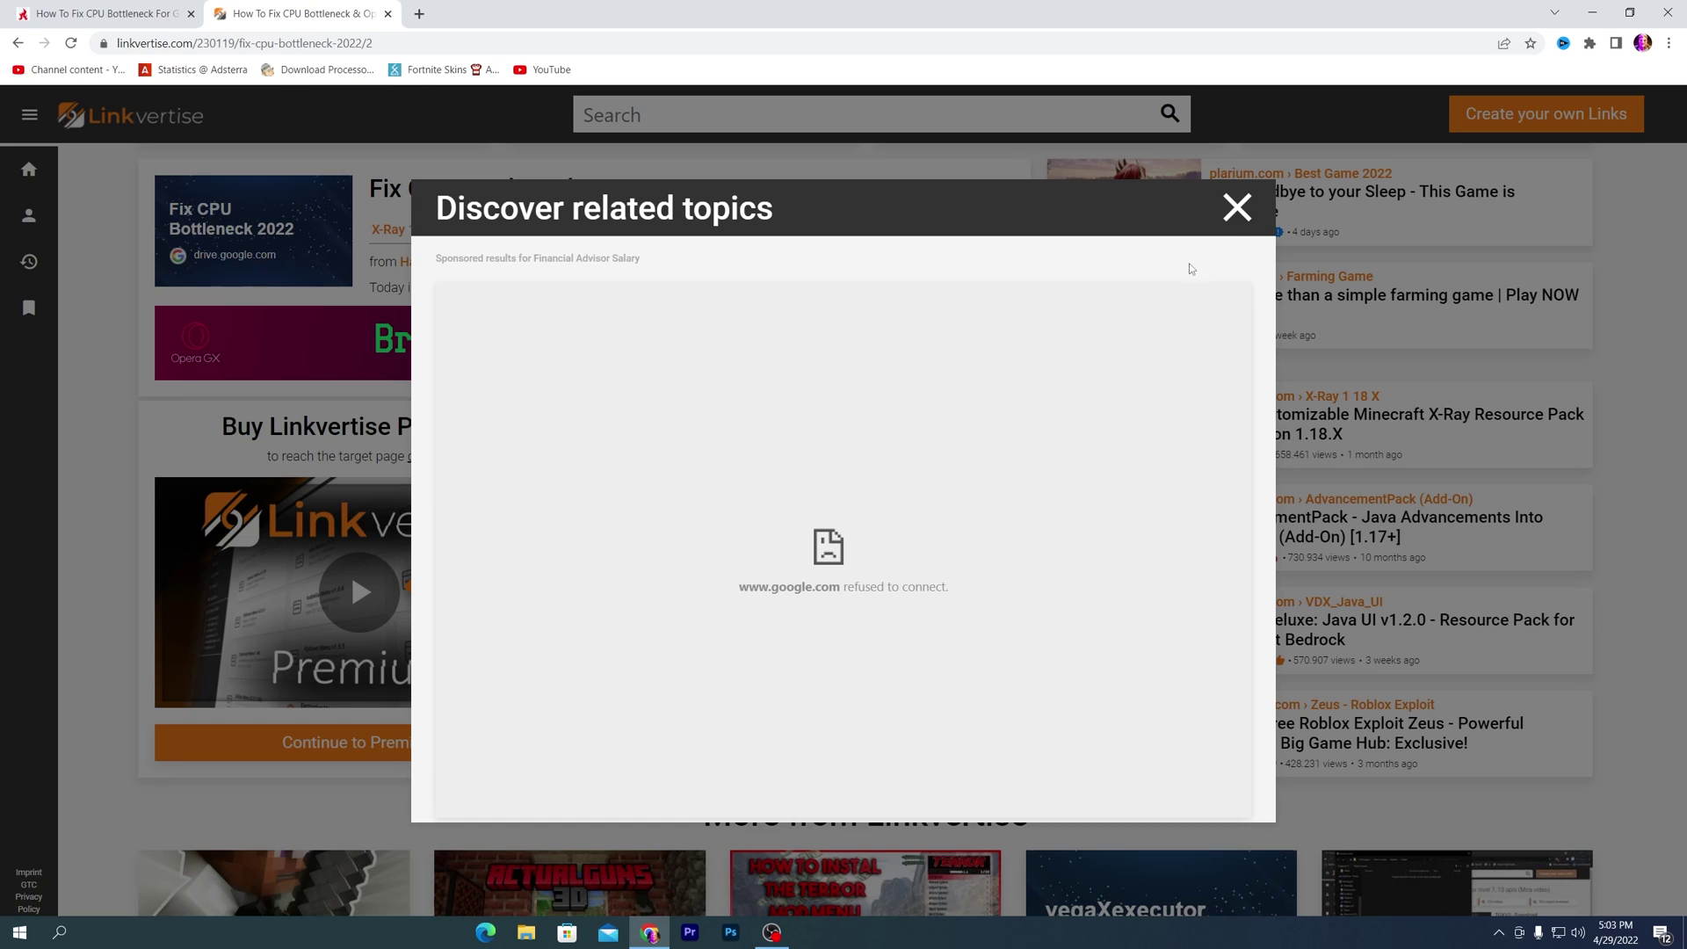
{"action": "left_click", "coordinate": [1237, 209]}
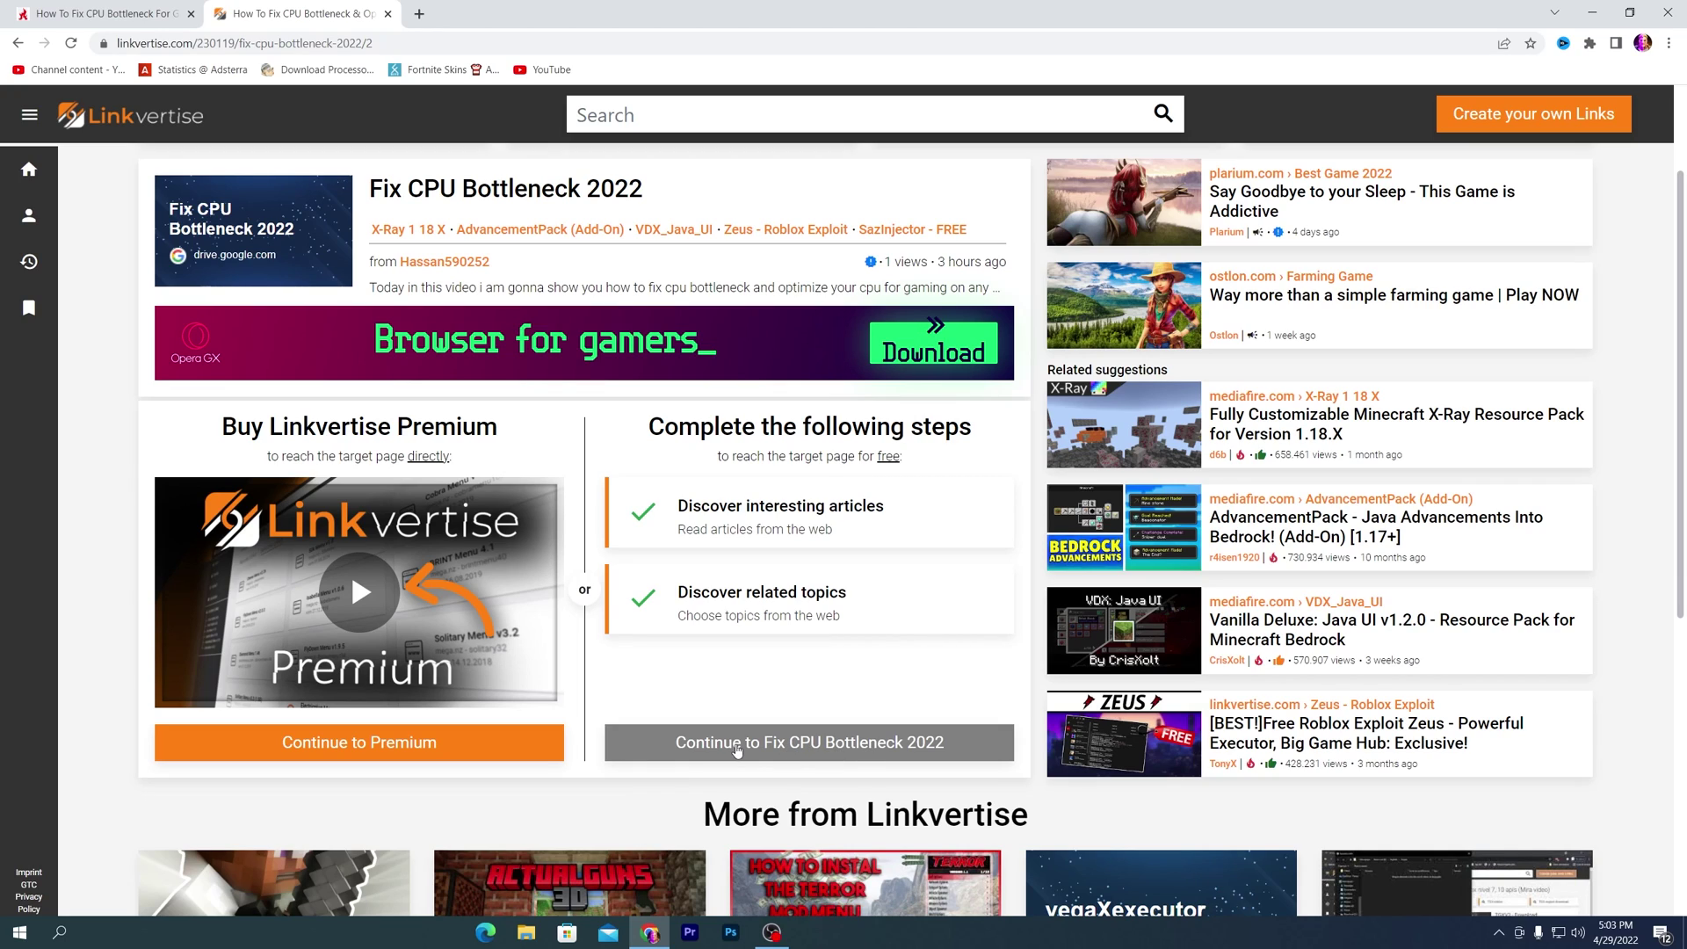
{"action": "left_click", "coordinate": [737, 745]}
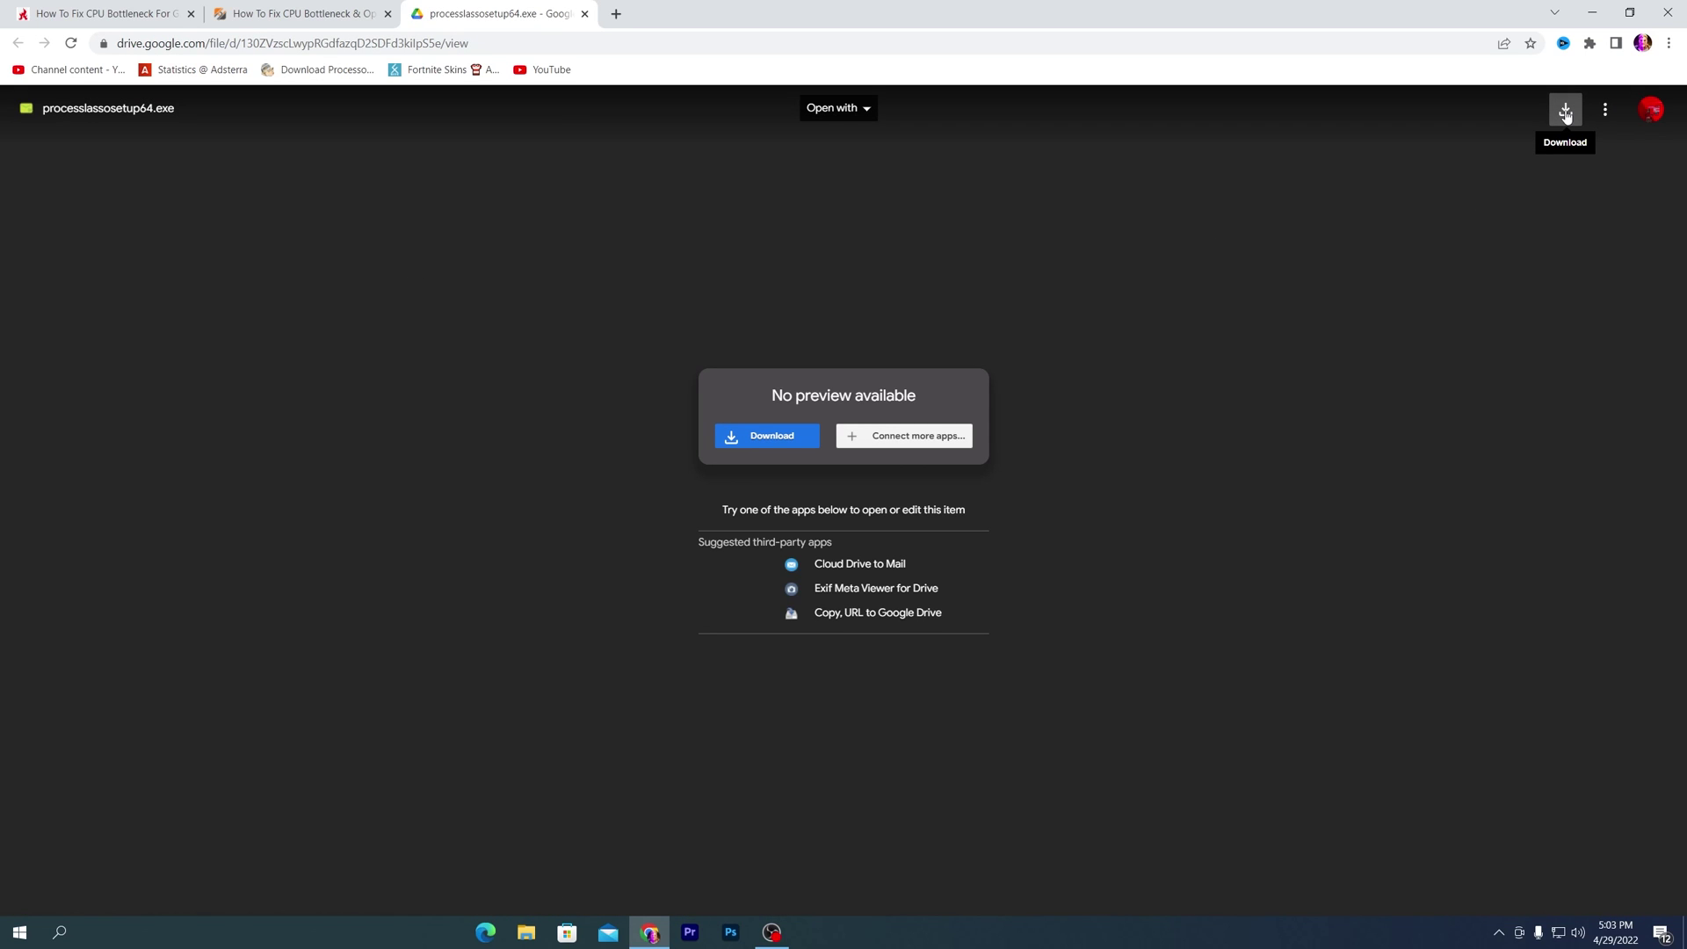
Minimize Chrome, move processlassosetup64.exe toward the desktop centre, and launch it
{"action": "left_click", "coordinate": [1591, 12]}
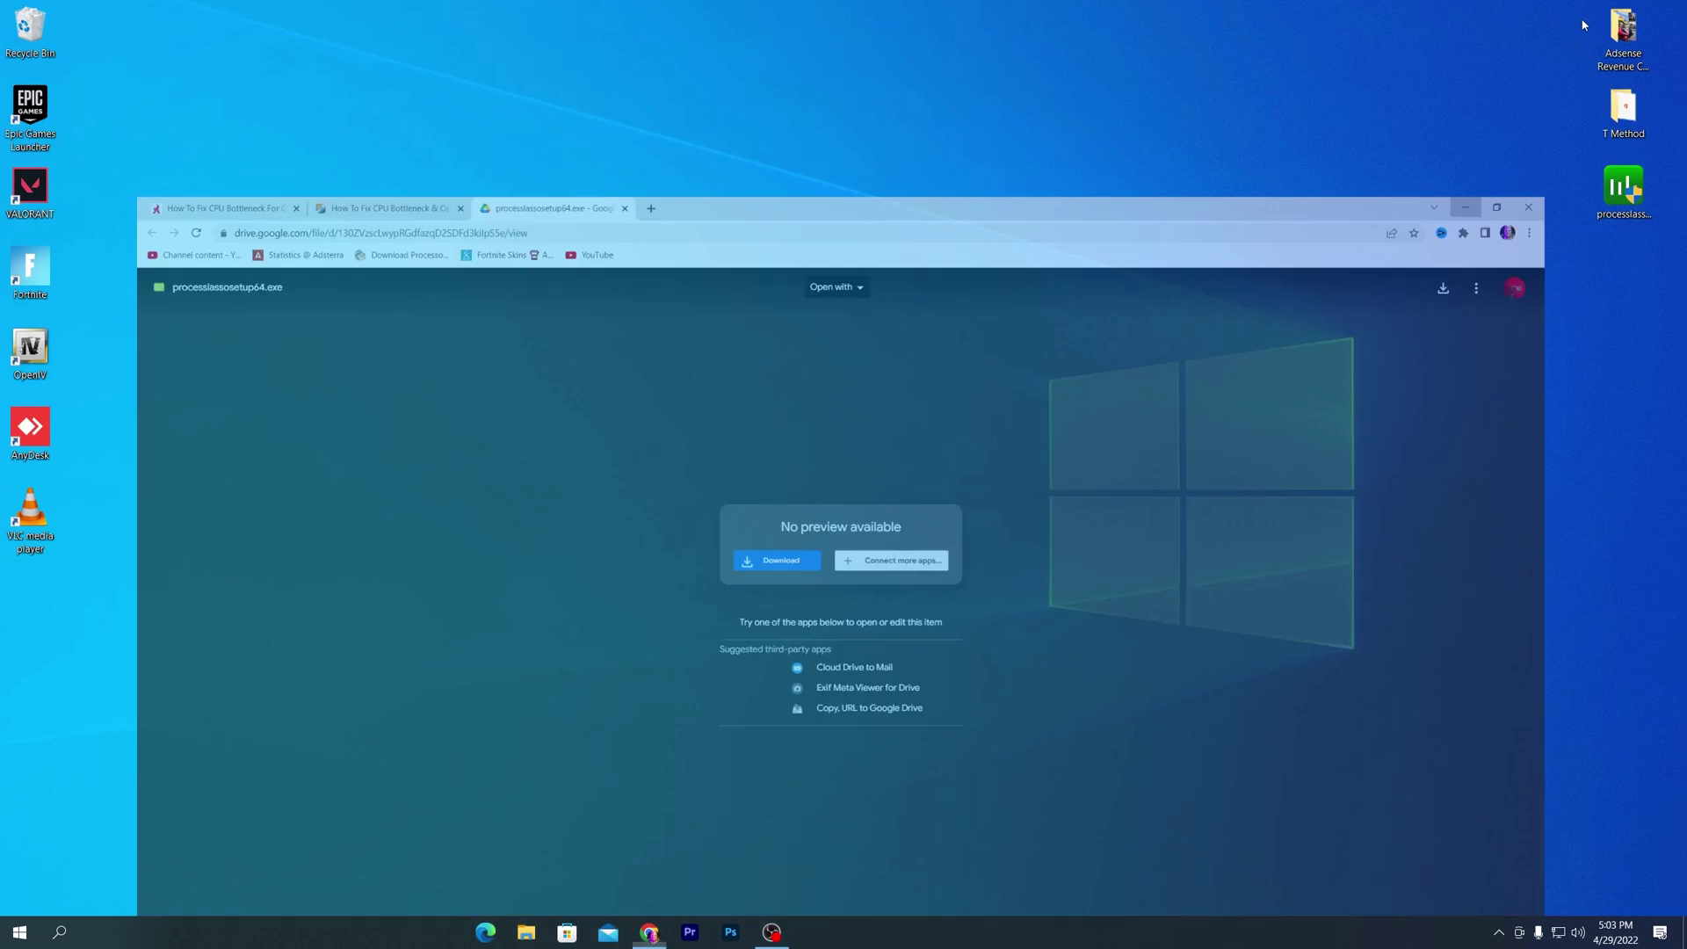
{"action": "left_click_drag", "start_coordinate": [1623, 186], "coordinate": [760, 211]}
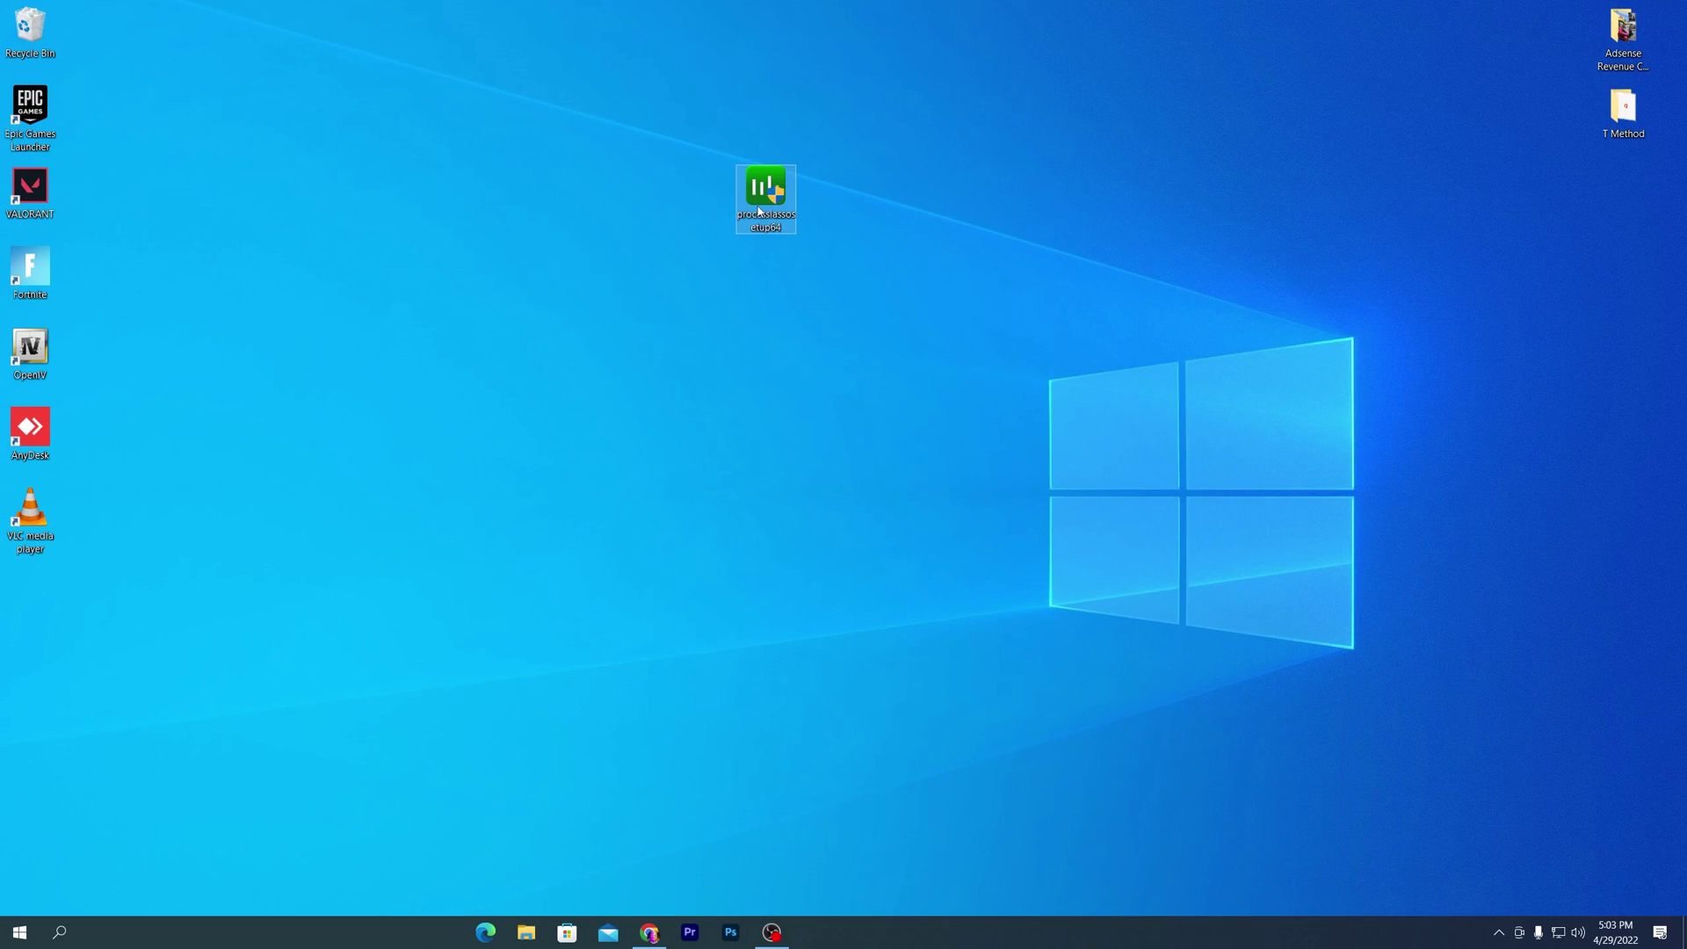
{"action": "double_click", "coordinate": [759, 209]}
Install Process Lasso in English with default components to C:\Program Files\Process Lasso
{"action": "left_click", "coordinate": [769, 577]}
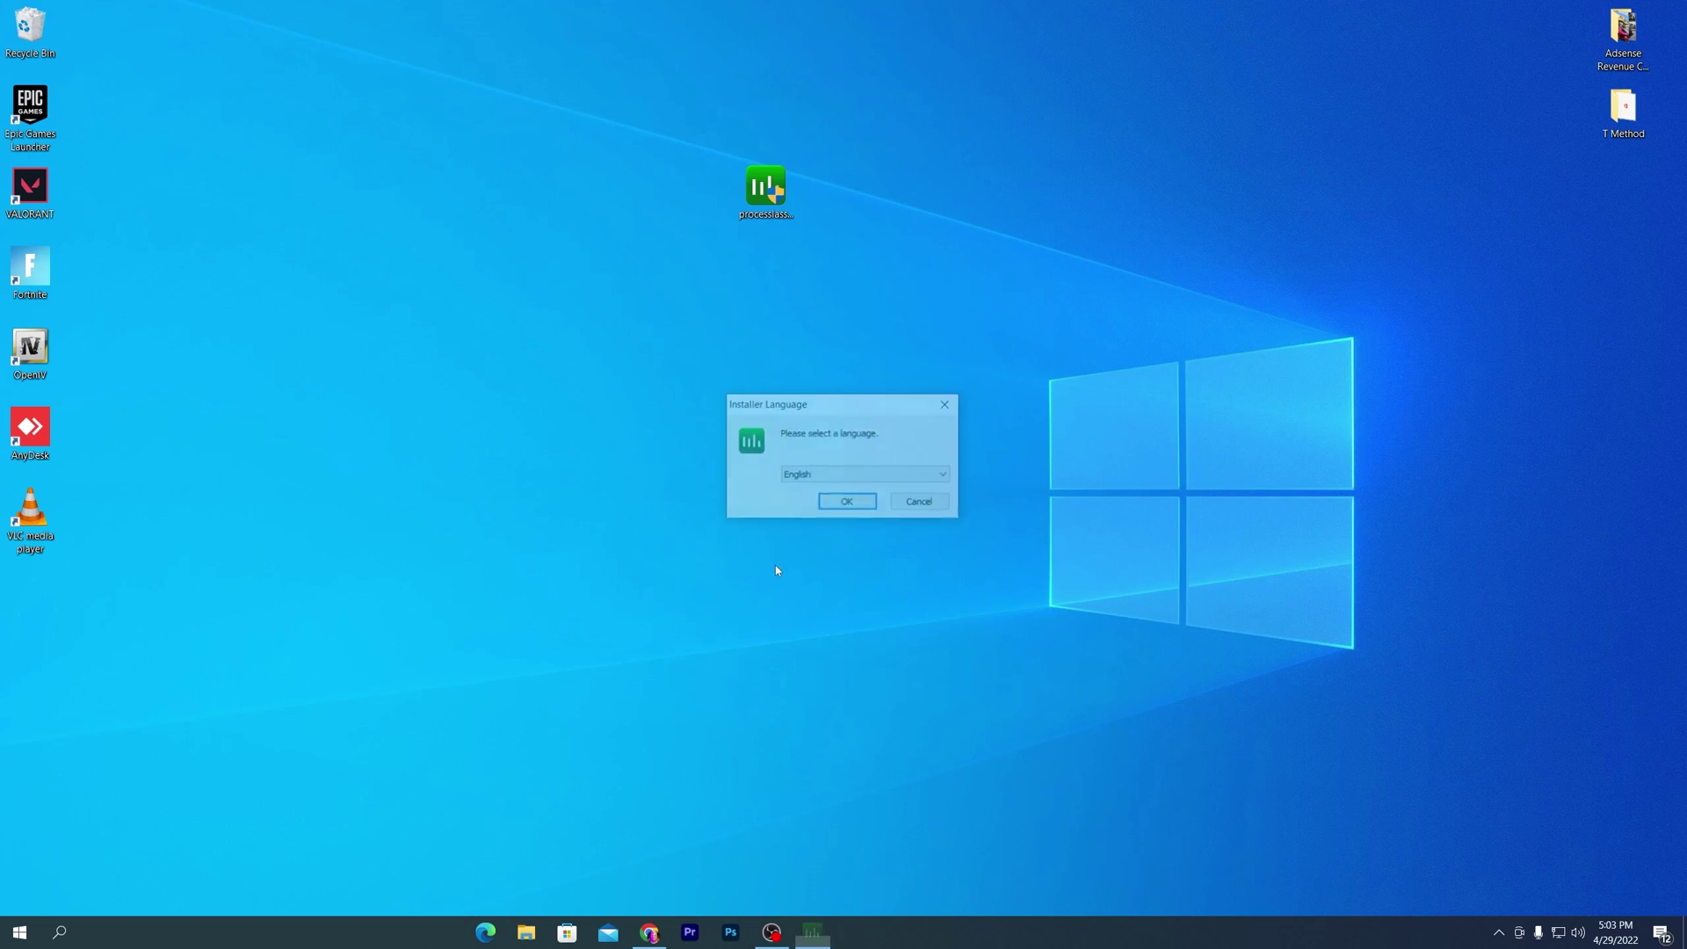
{"action": "left_click", "coordinate": [843, 503]}
{"action": "left_click", "coordinate": [934, 598]}
{"action": "left_click", "coordinate": [936, 600]}
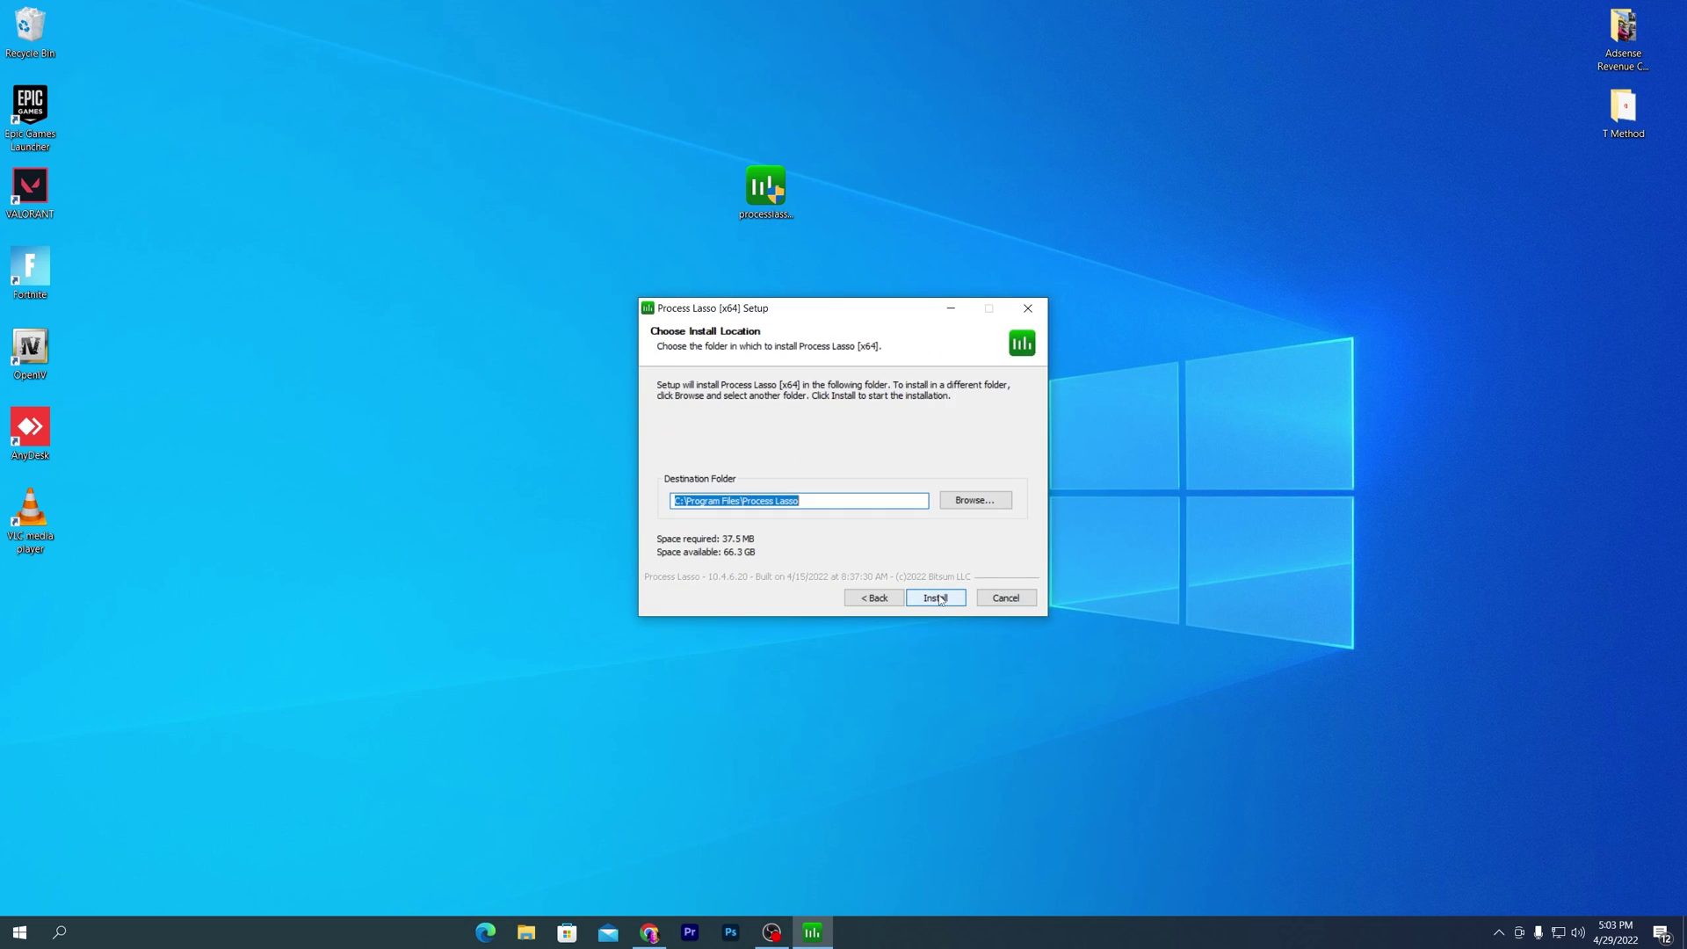
{"action": "left_click", "coordinate": [937, 598]}
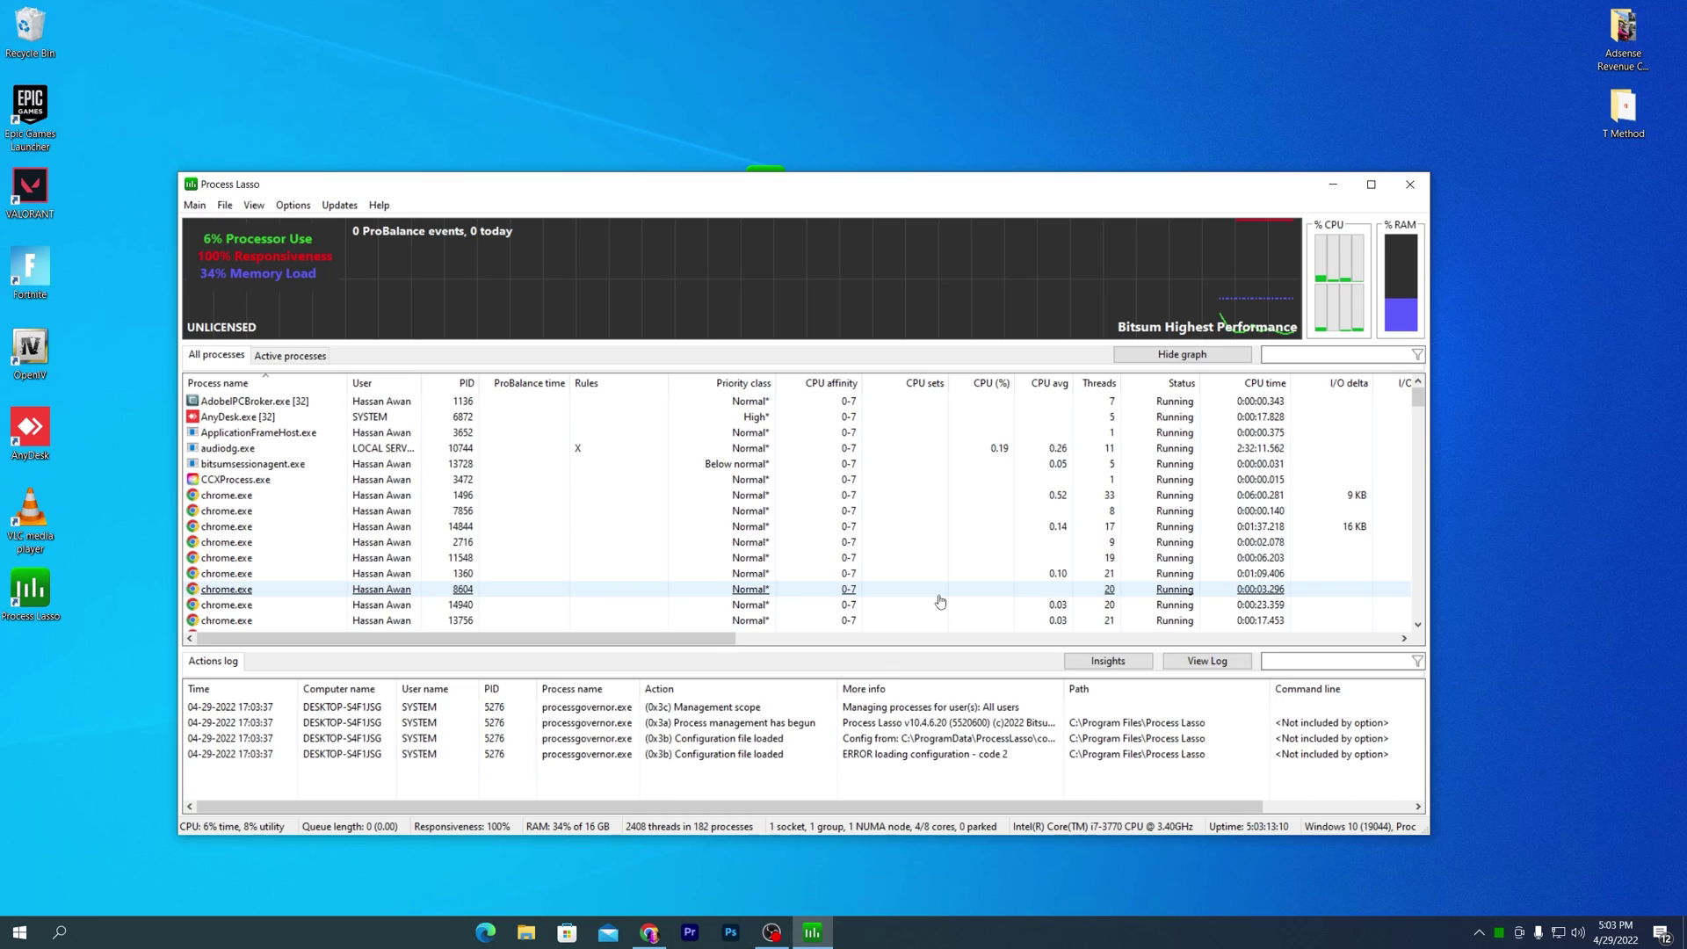
Turn on Performance Mode from Process Lasso's Main menu
{"action": "left_click_drag", "start_coordinate": [809, 190], "coordinate": [823, 165]}
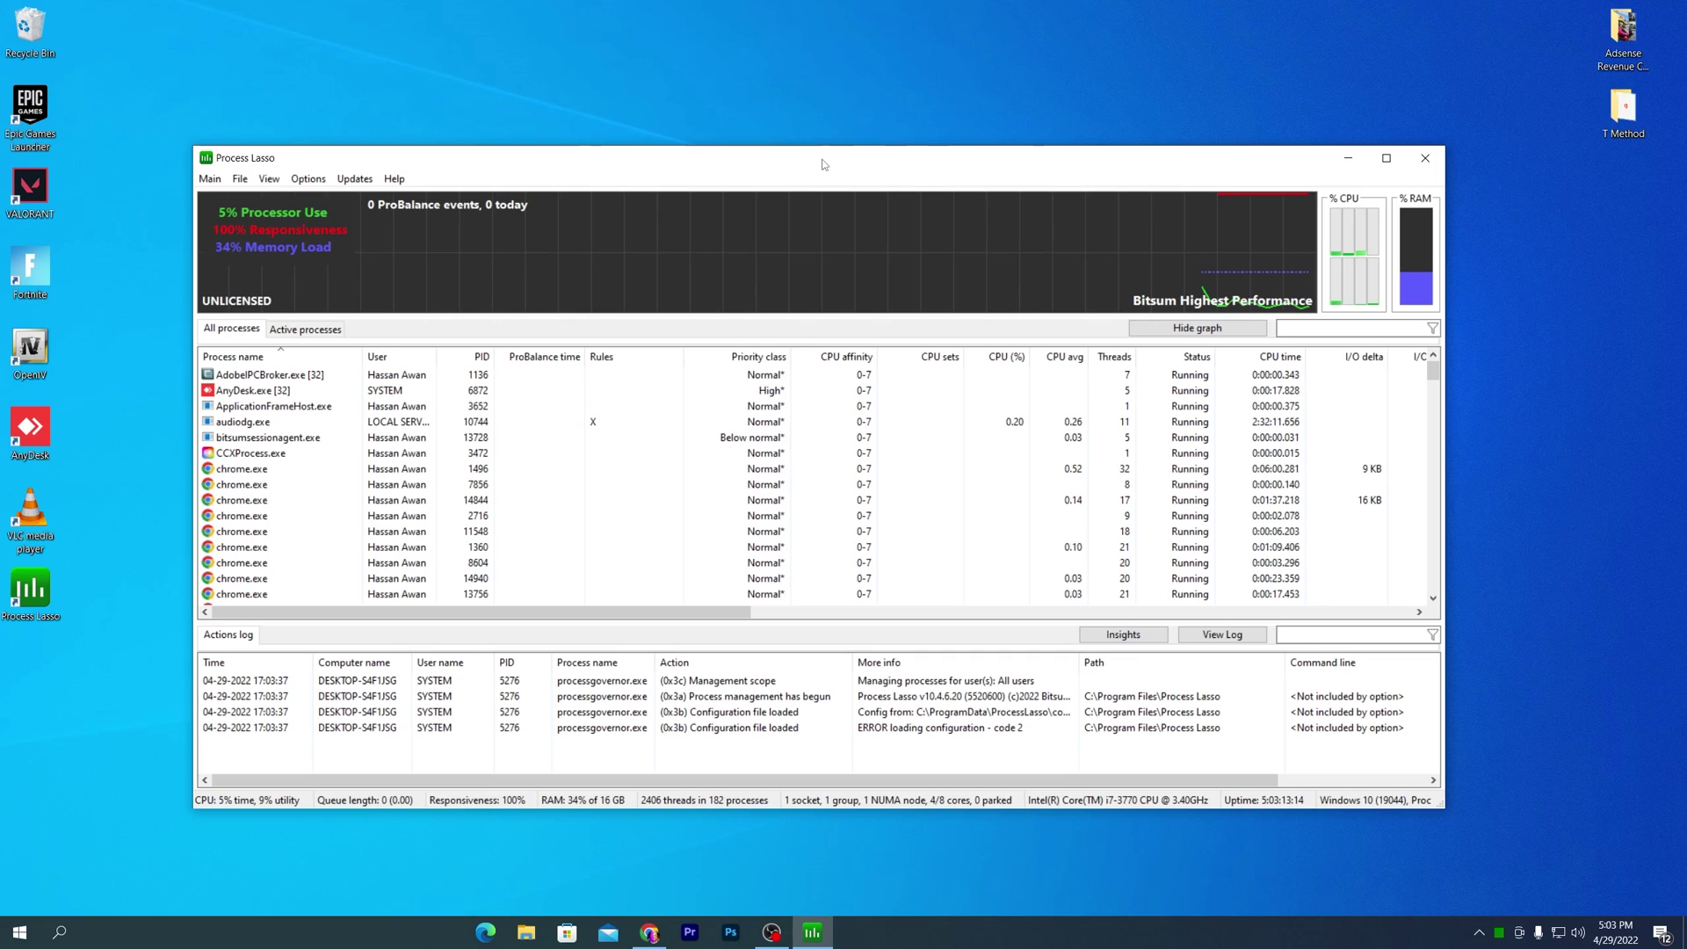
{"action": "left_click", "coordinate": [211, 181]}
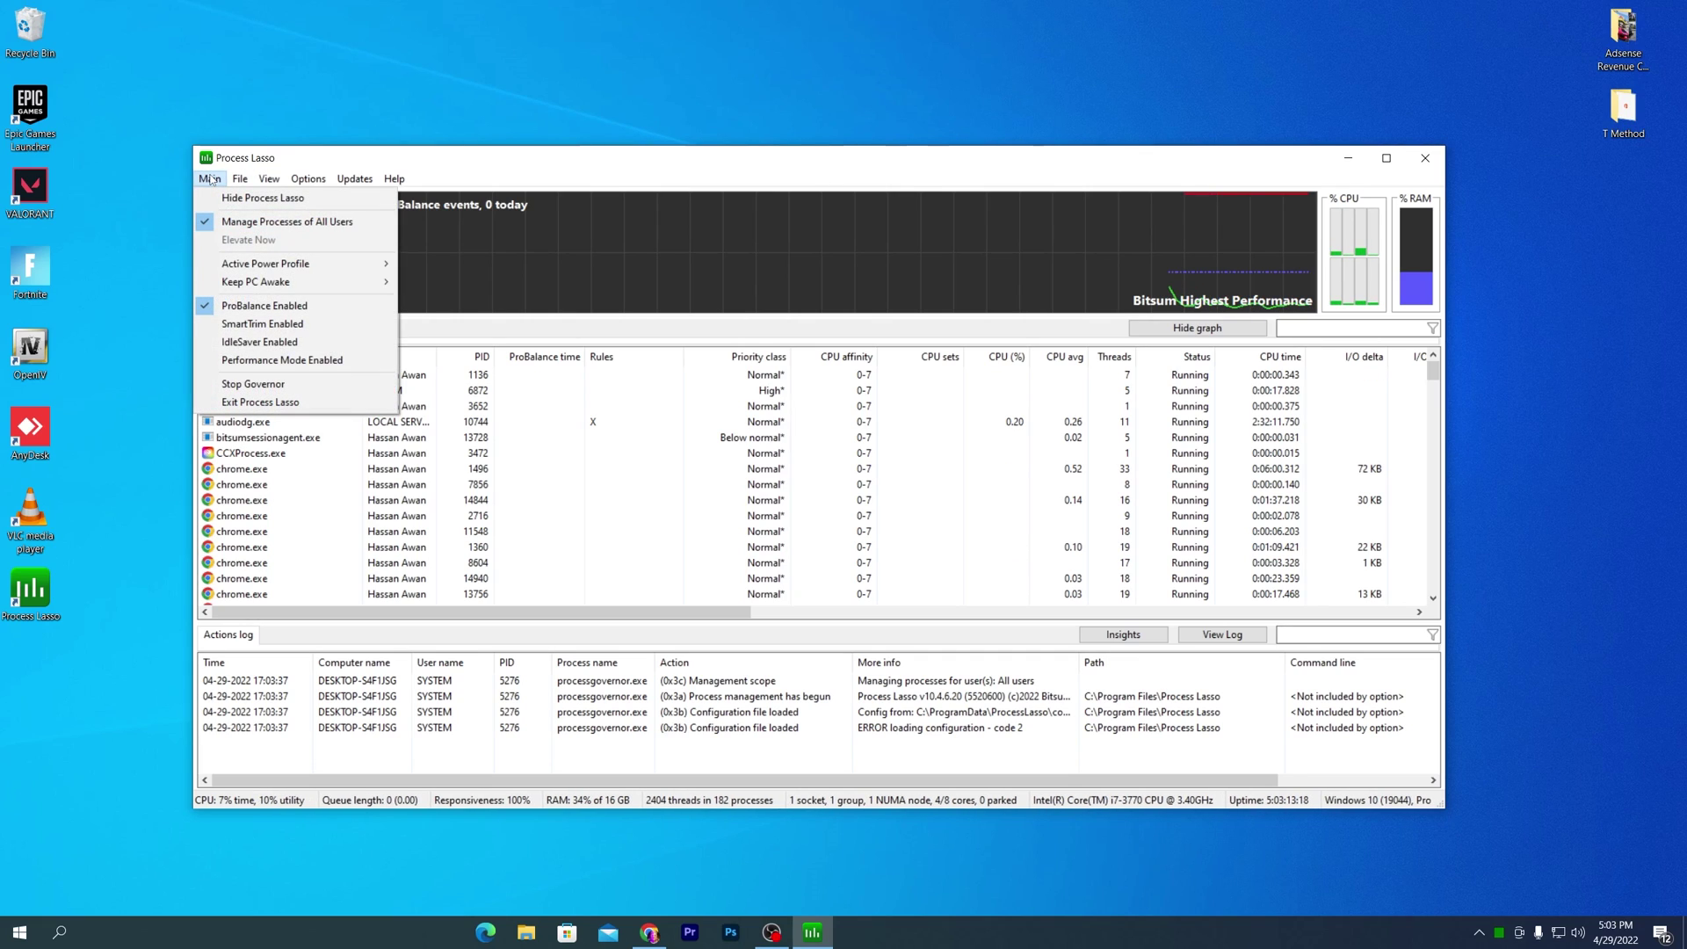
{"action": "mouse_move", "coordinate": [242, 268]}
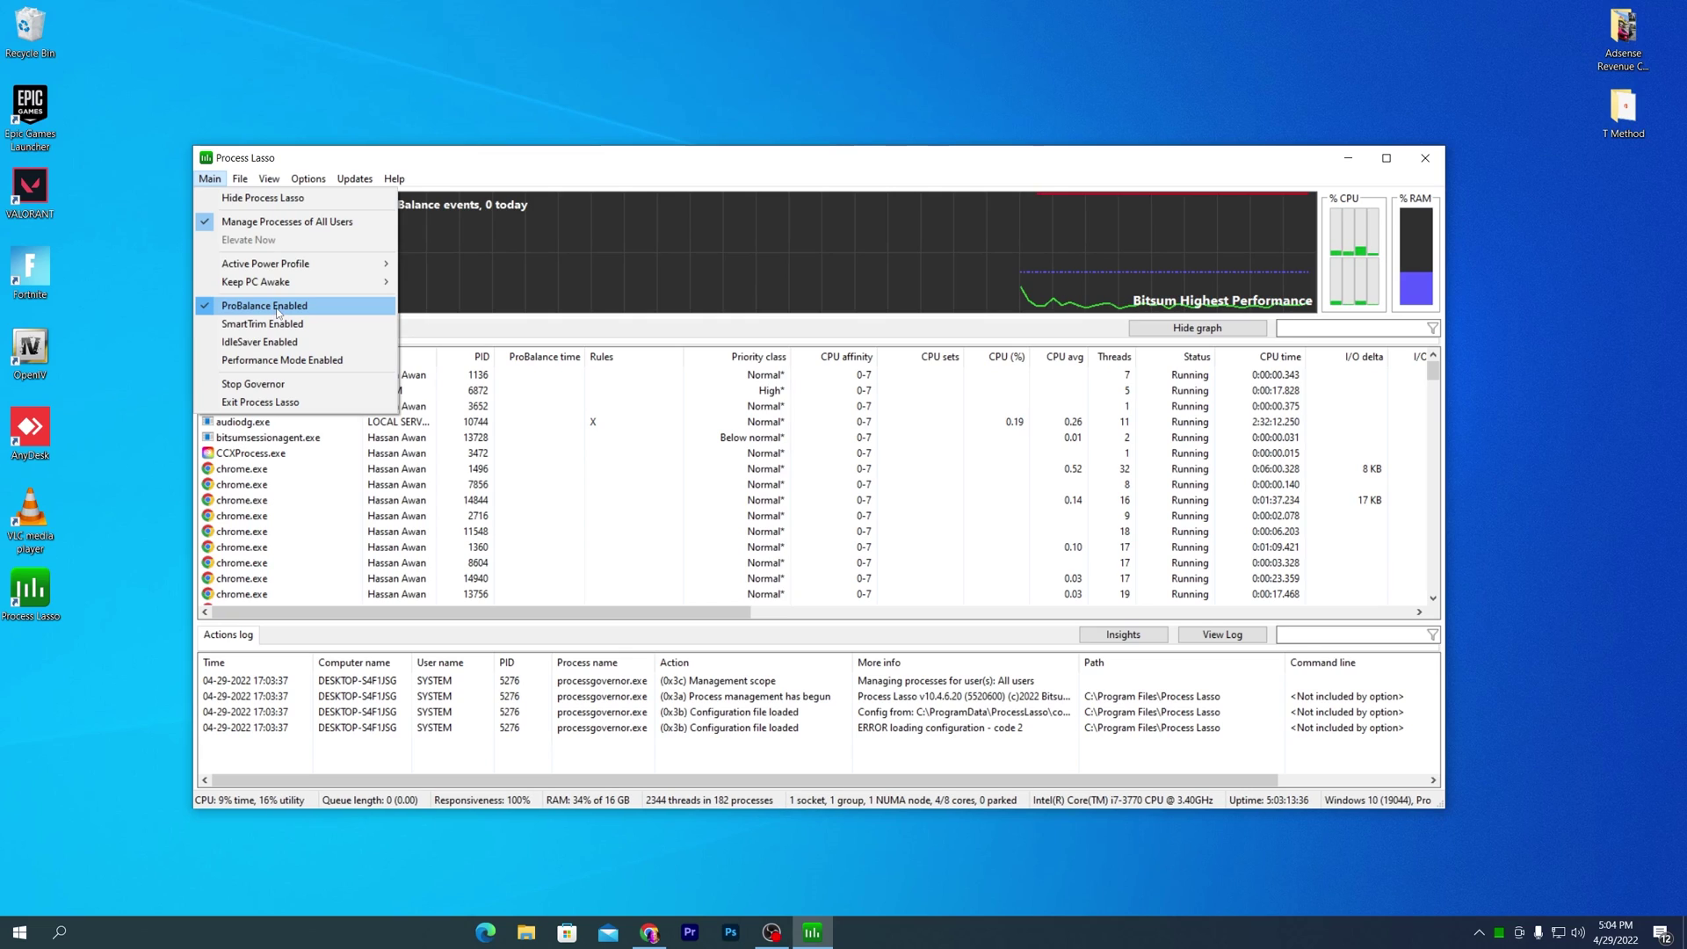
{"action": "left_click", "coordinate": [211, 360]}
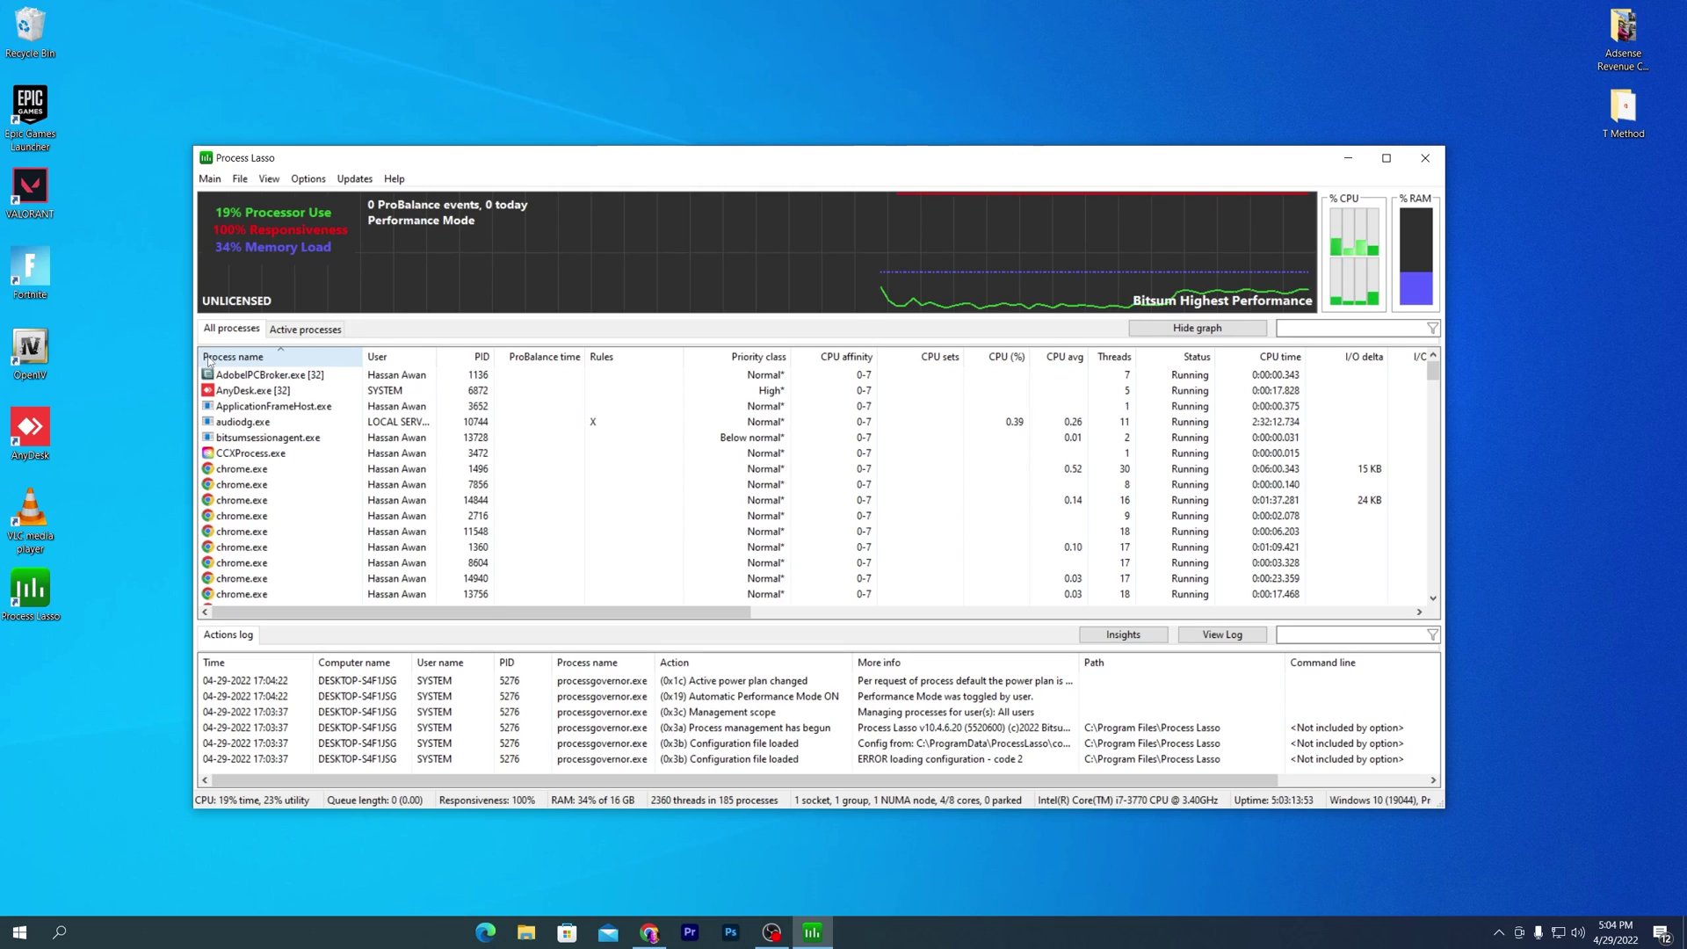
{"action": "left_click", "coordinate": [29, 276]}
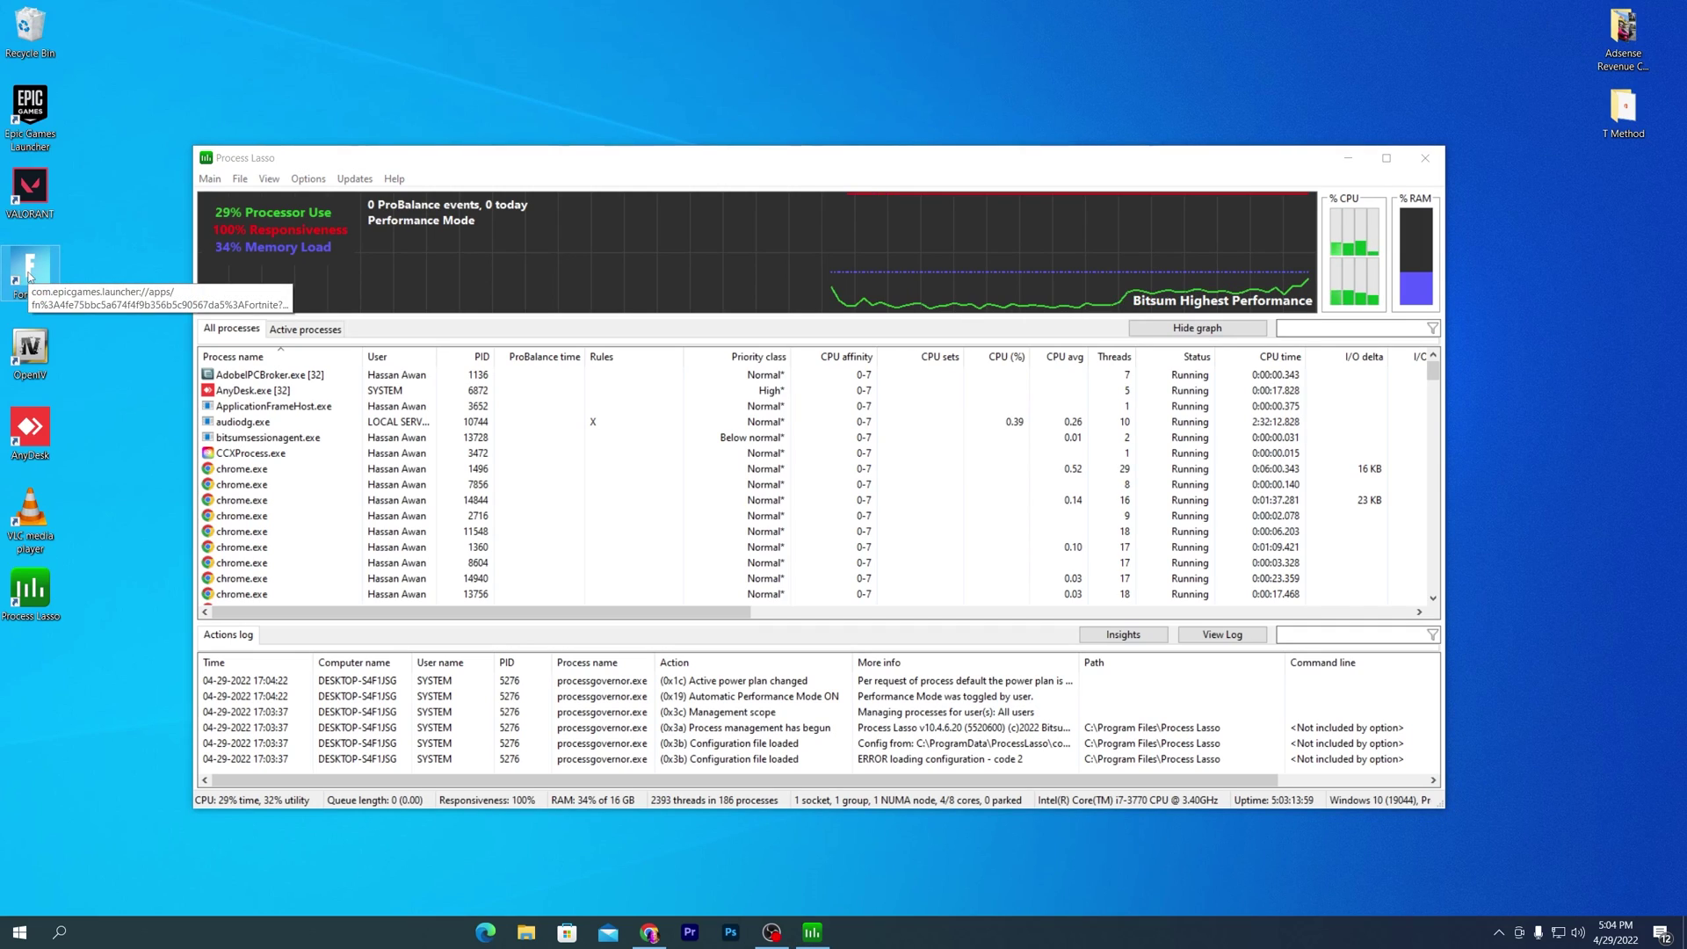
Launch Fortnite from its desktop shortcut, then bring Process Lasso back in front, higher on screen
{"action": "double_click", "coordinate": [29, 276]}
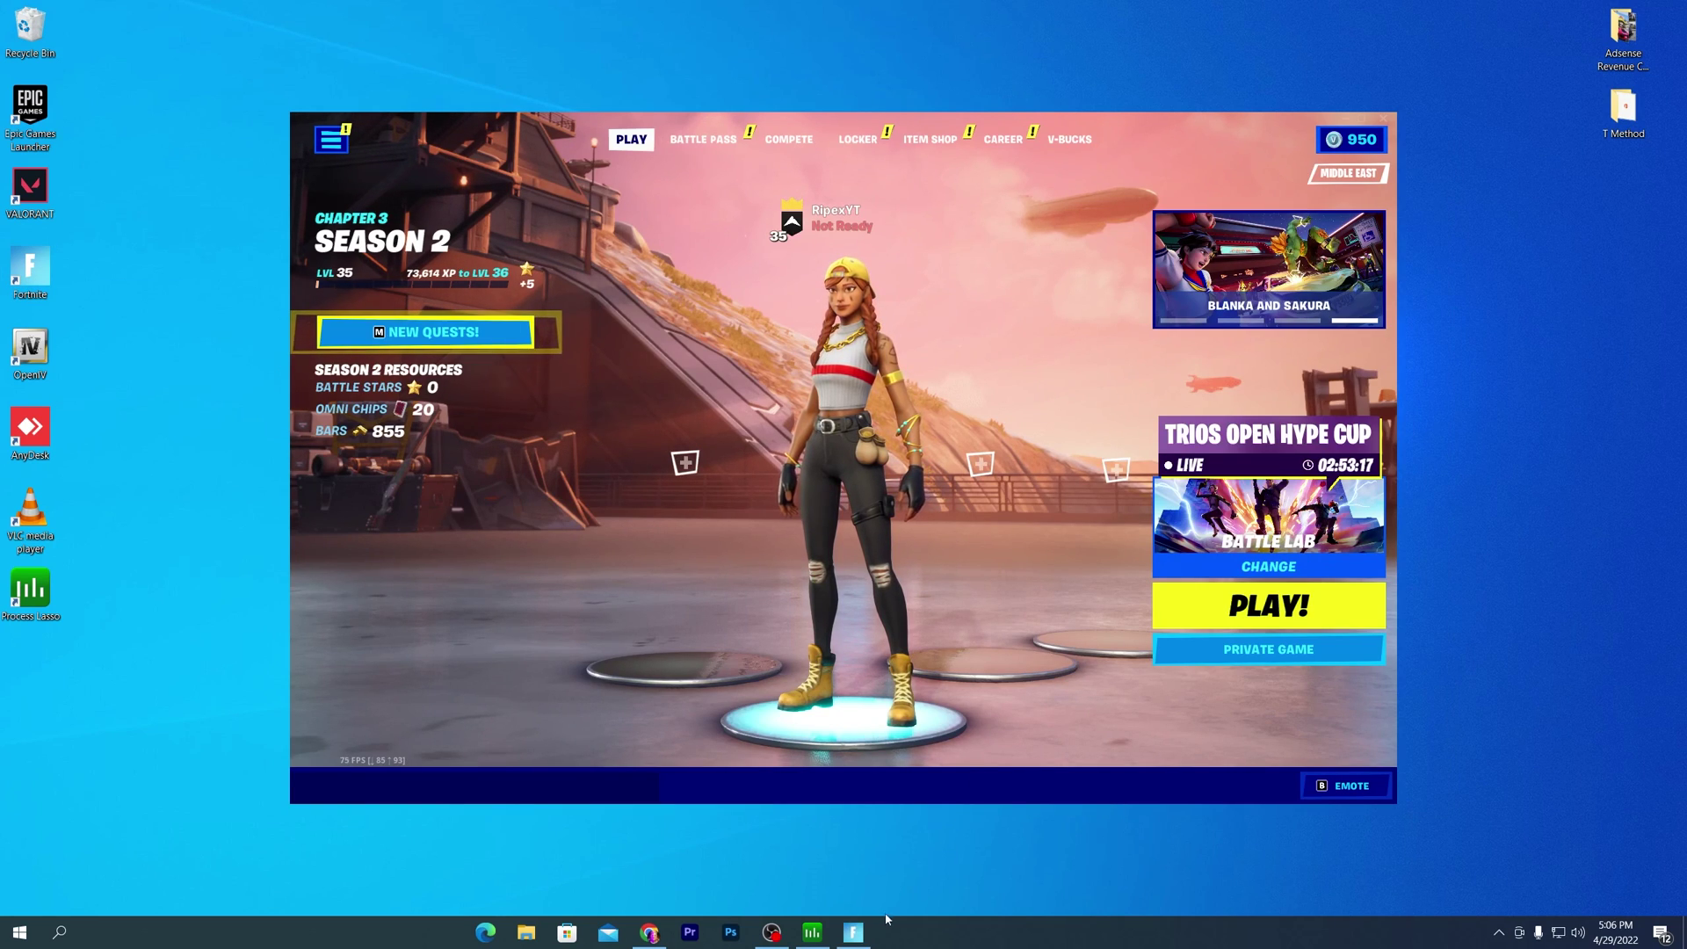
{"action": "mouse_move", "coordinate": [874, 921]}
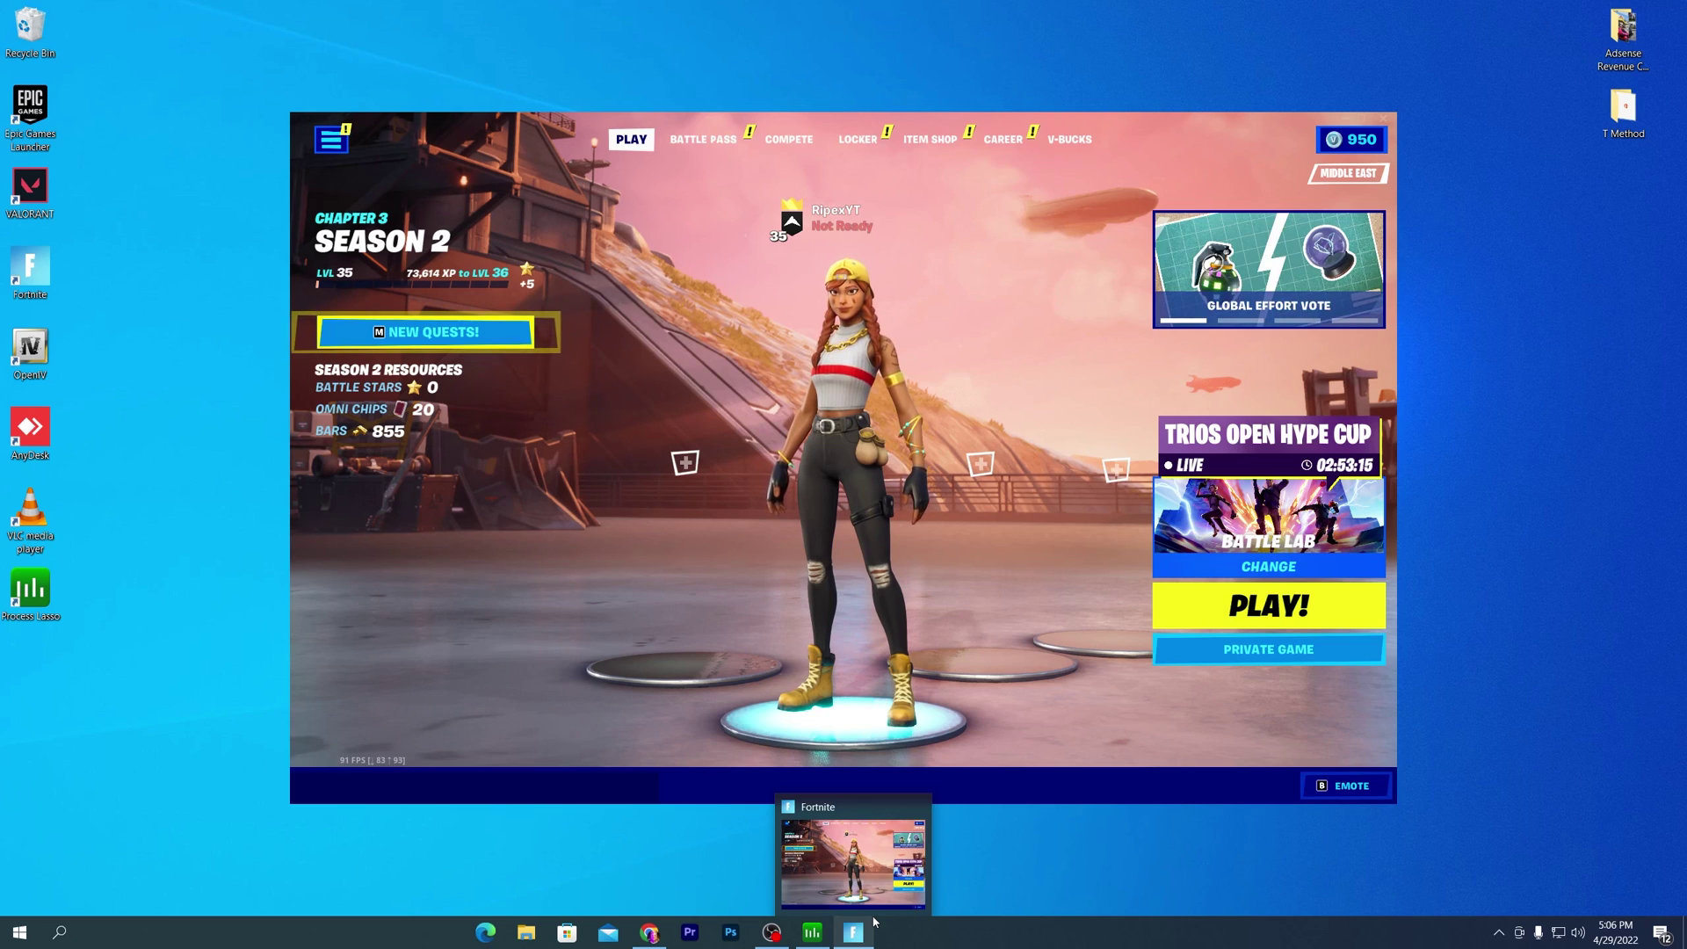
{"action": "left_click", "coordinate": [813, 931]}
{"action": "left_click_drag", "start_coordinate": [681, 298], "coordinate": [710, 168]}
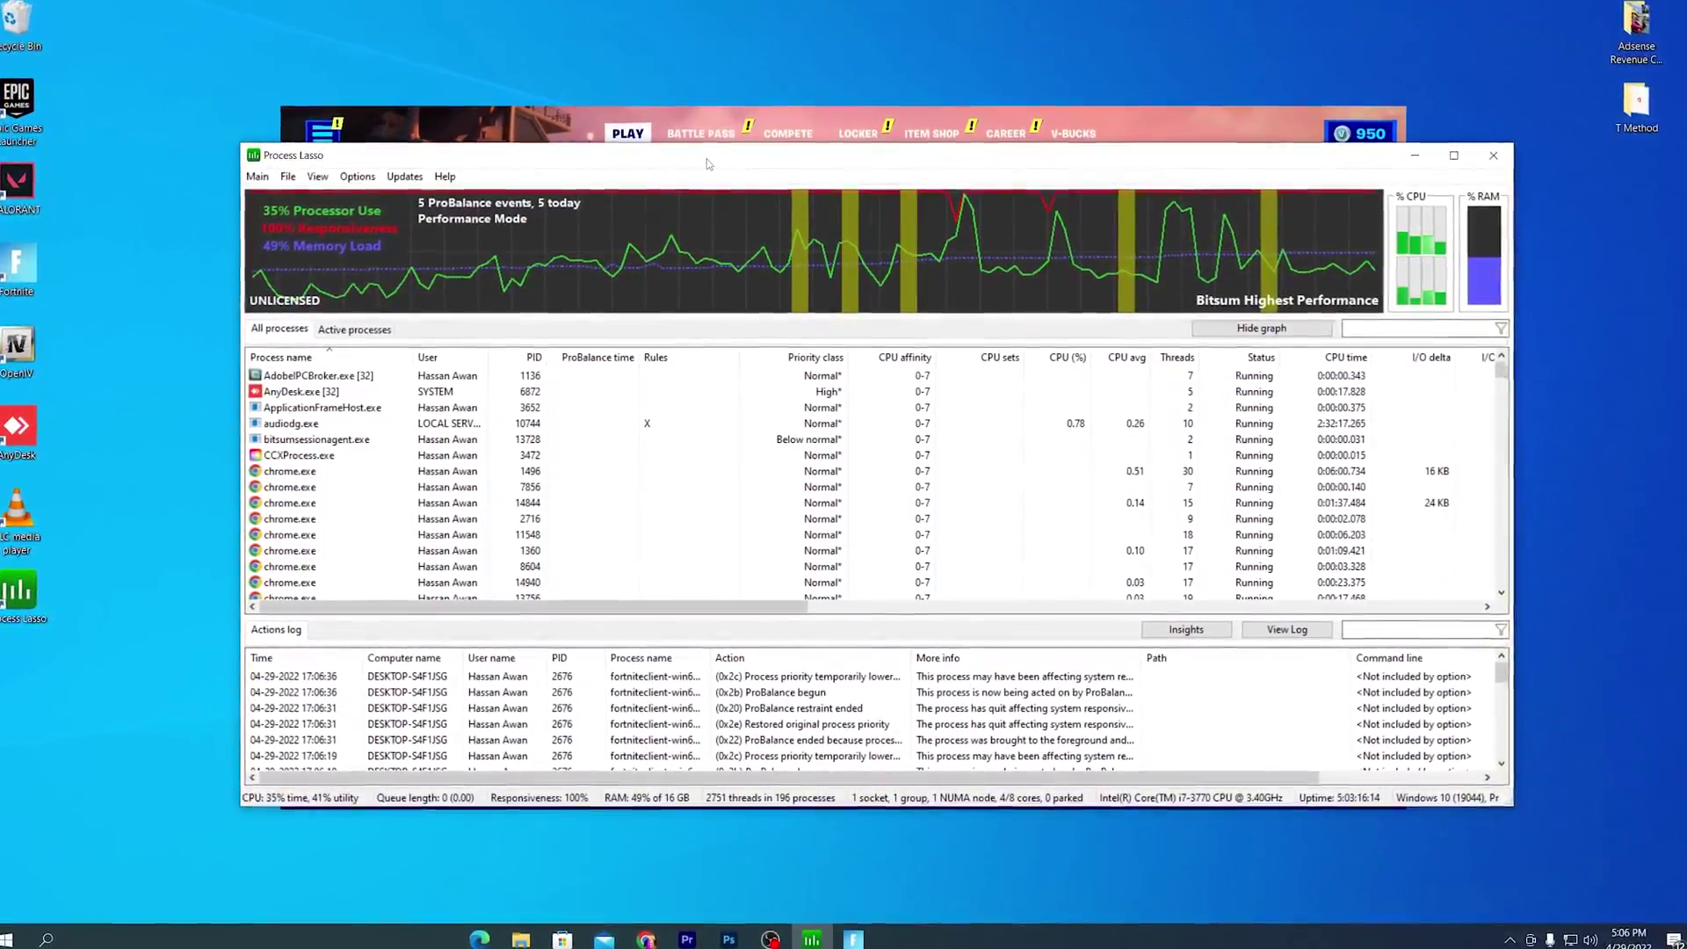
Scroll the All processes list down to FortniteClient-Win64-Shipping.exe
{"action": "scroll", "coordinate": [396, 492], "scroll_direction": "down", "scroll_amount": 3}
{"action": "scroll", "coordinate": [378, 491], "scroll_direction": "down", "scroll_amount": 5}
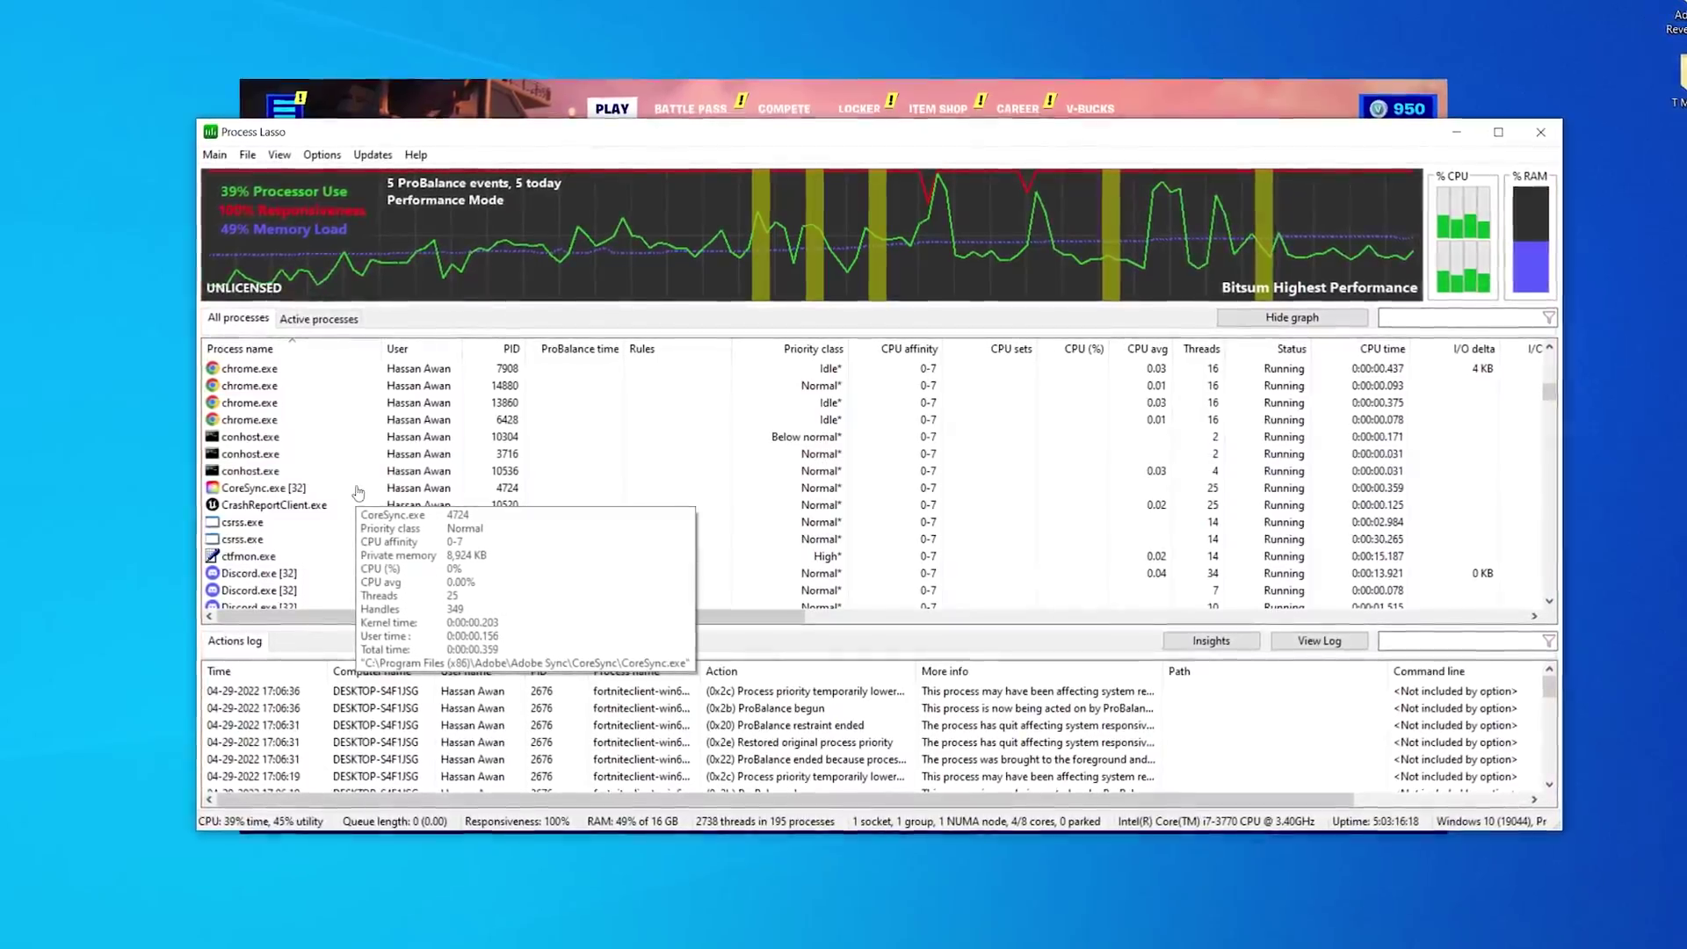
{"action": "scroll", "coordinate": [362, 491], "scroll_direction": "down", "scroll_amount": 4}
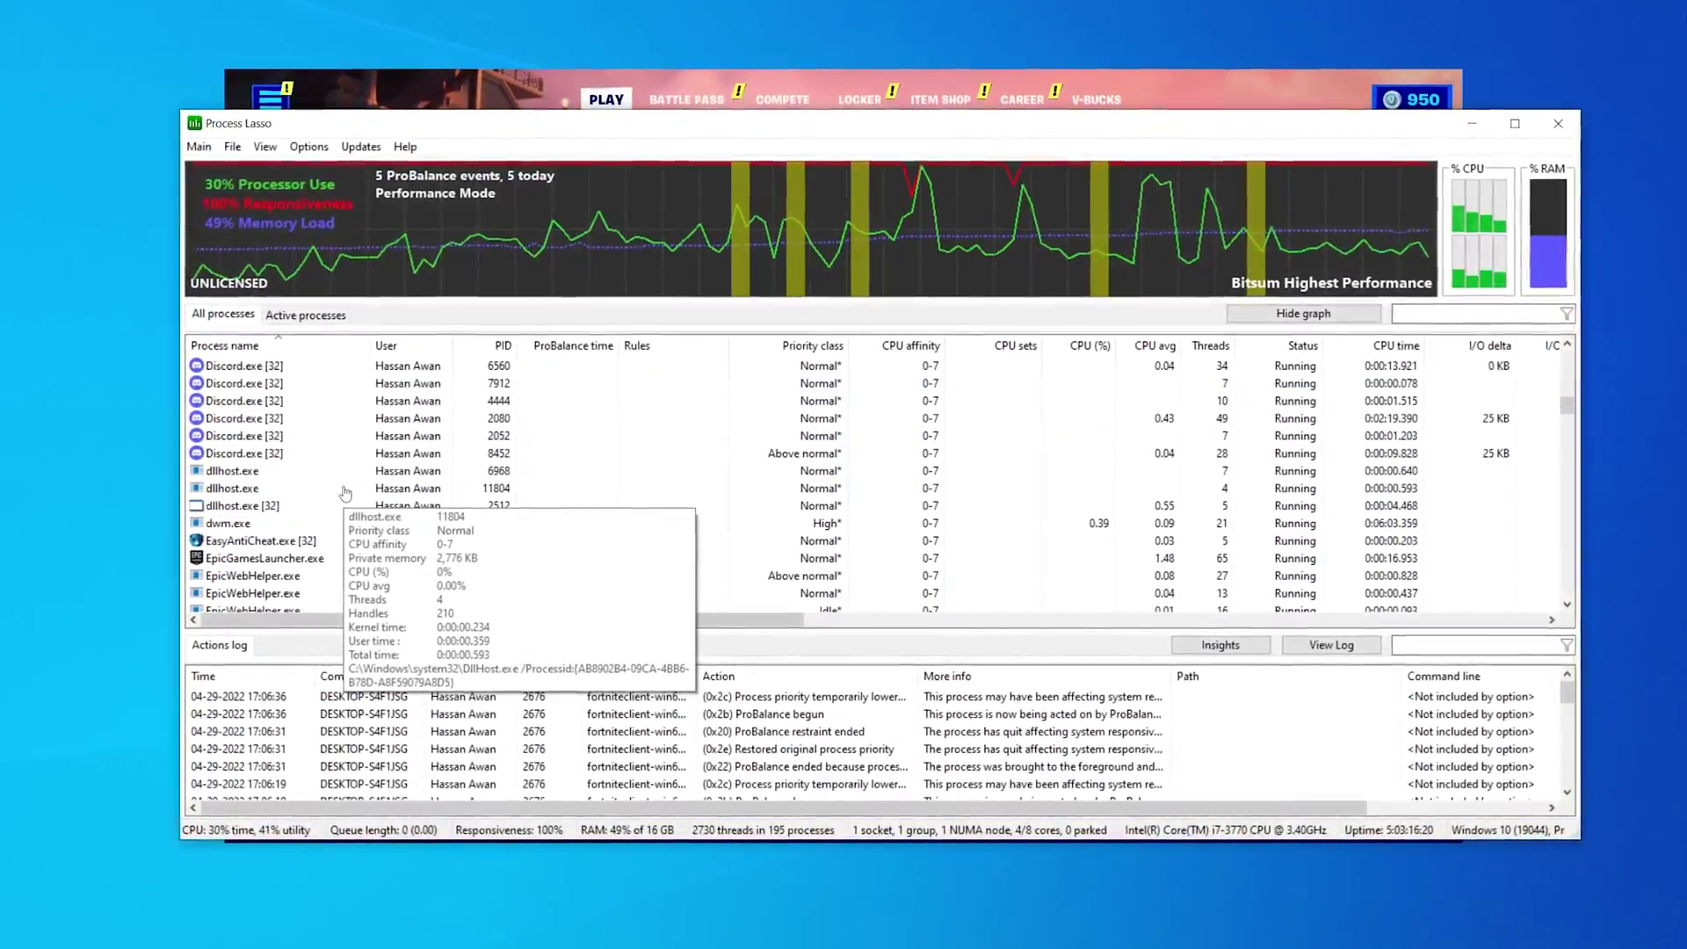
{"action": "scroll", "coordinate": [346, 493], "scroll_direction": "down", "scroll_amount": 5}
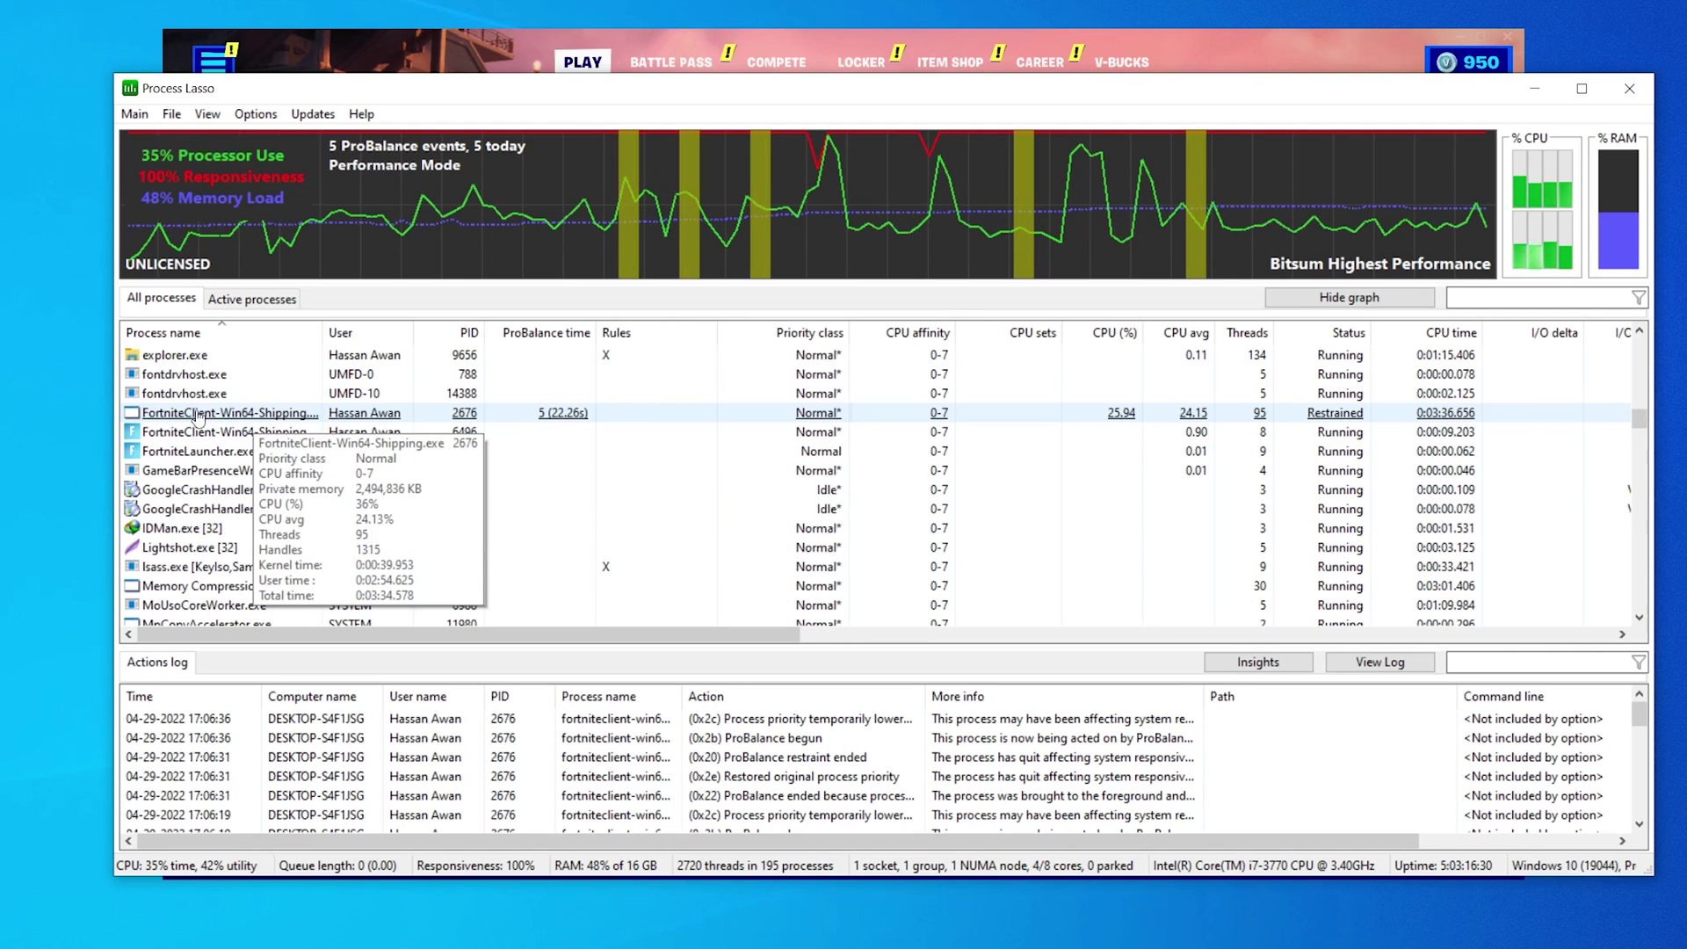
{"action": "right_click", "coordinate": [265, 418]}
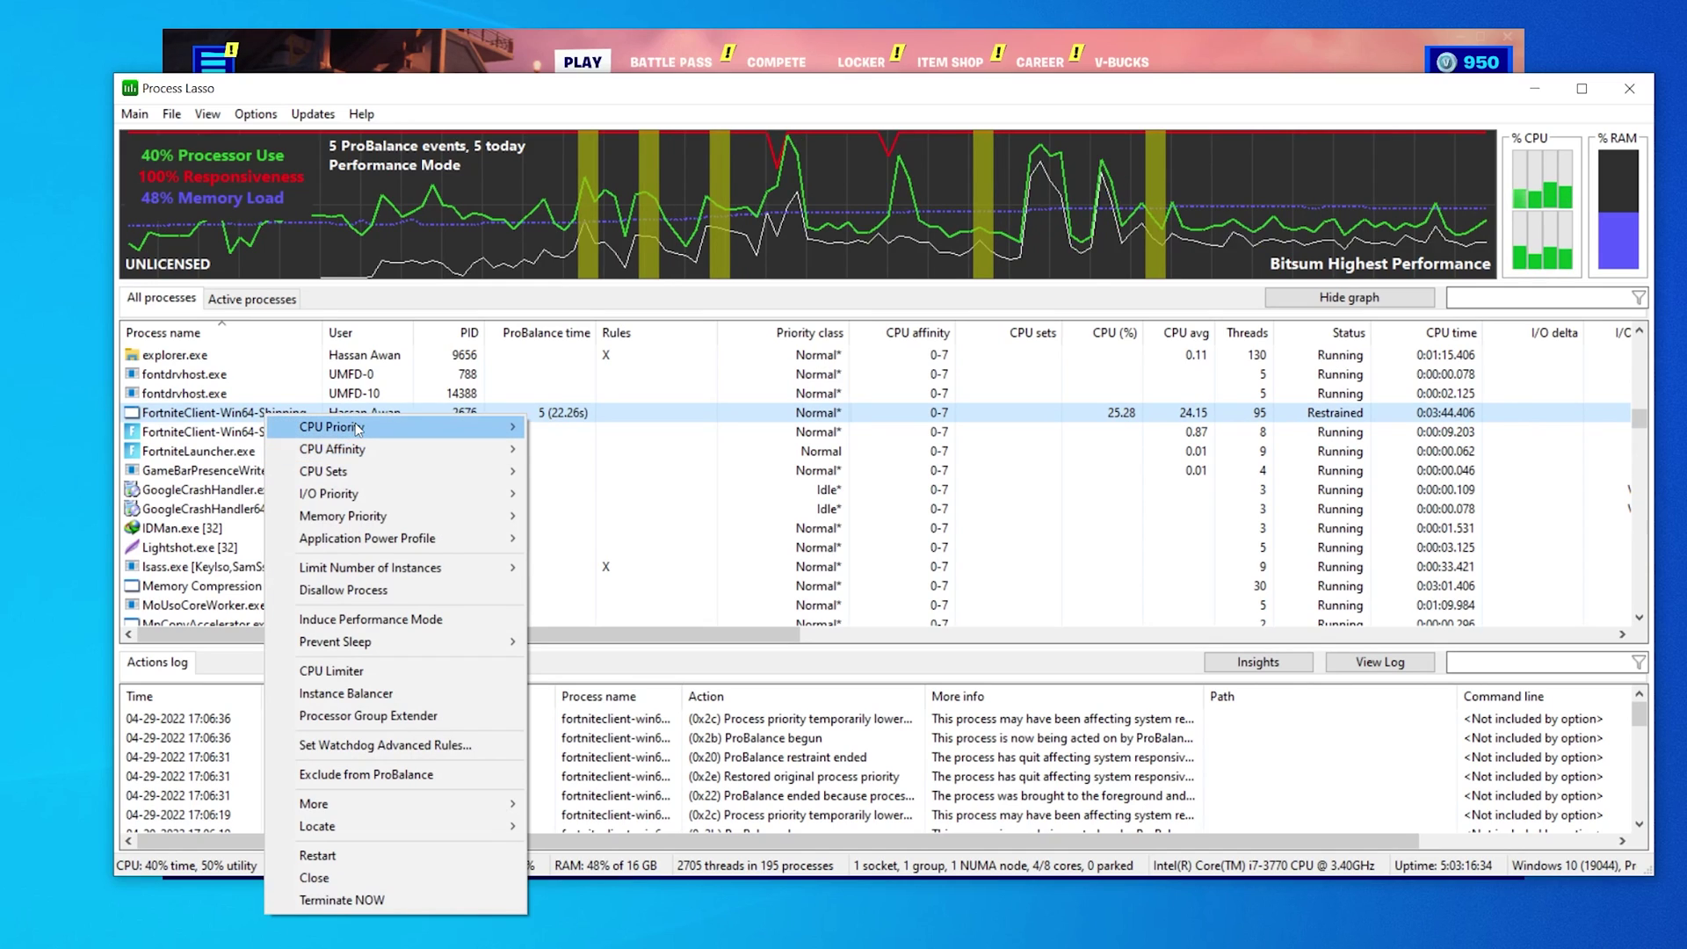
Set FortniteClient-Win64-Shipping.exe to always run at High CPU priority
{"action": "mouse_move", "coordinate": [358, 432]}
{"action": "mouse_move", "coordinate": [588, 449]}
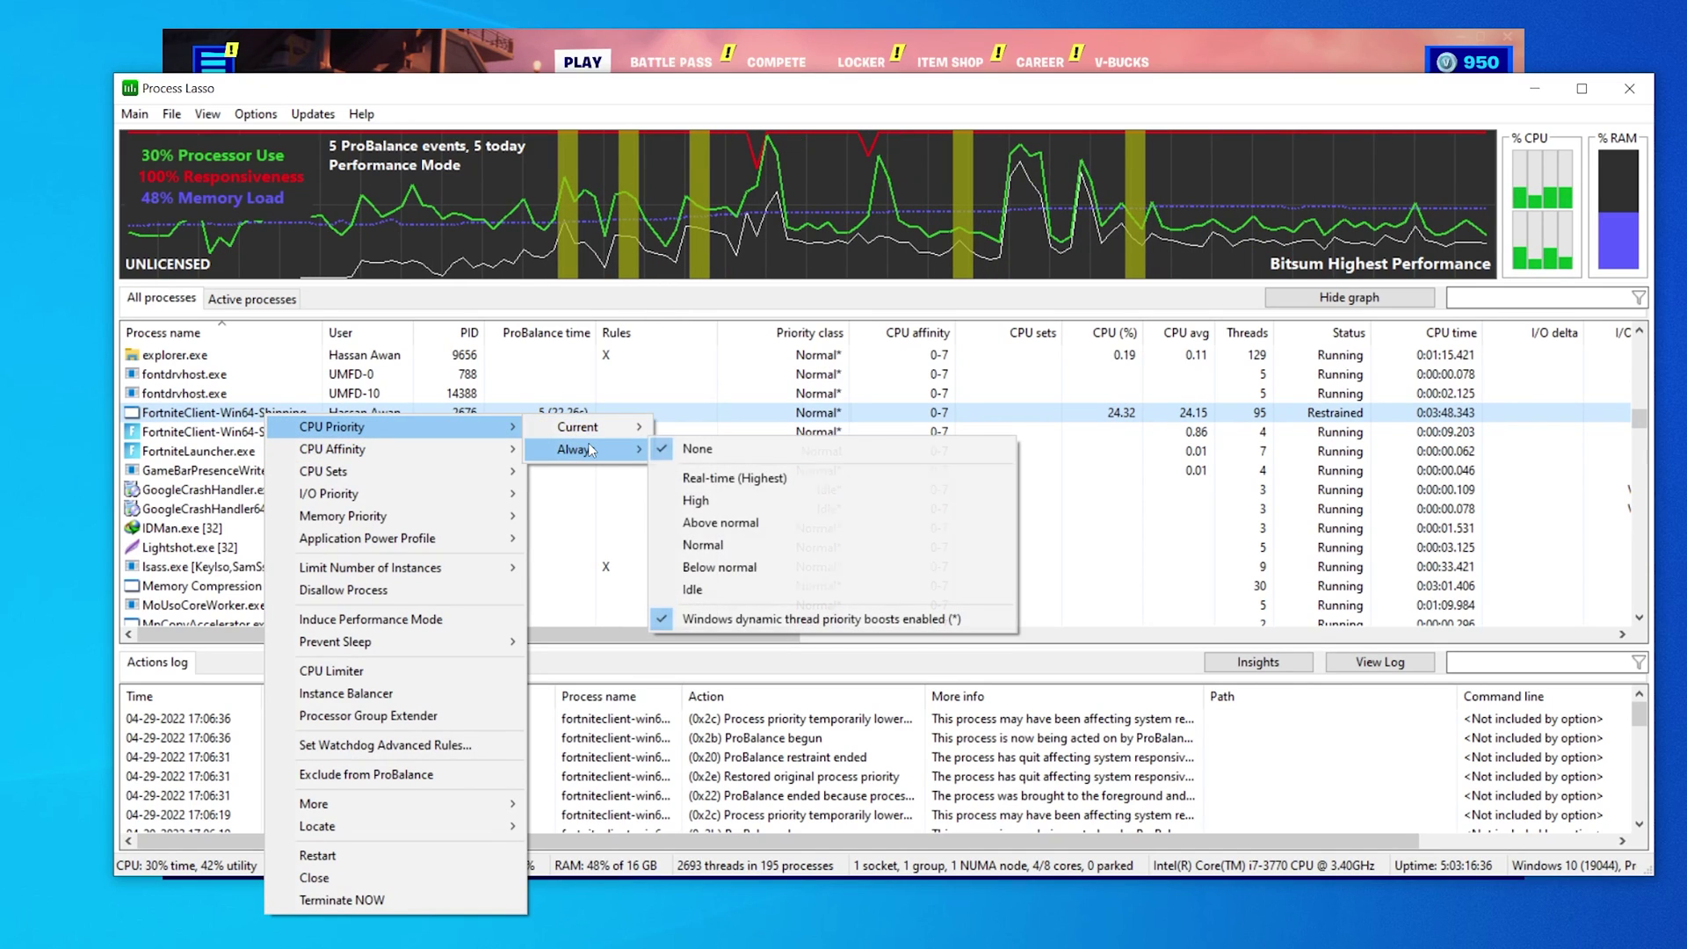
{"action": "left_click", "coordinate": [671, 503]}
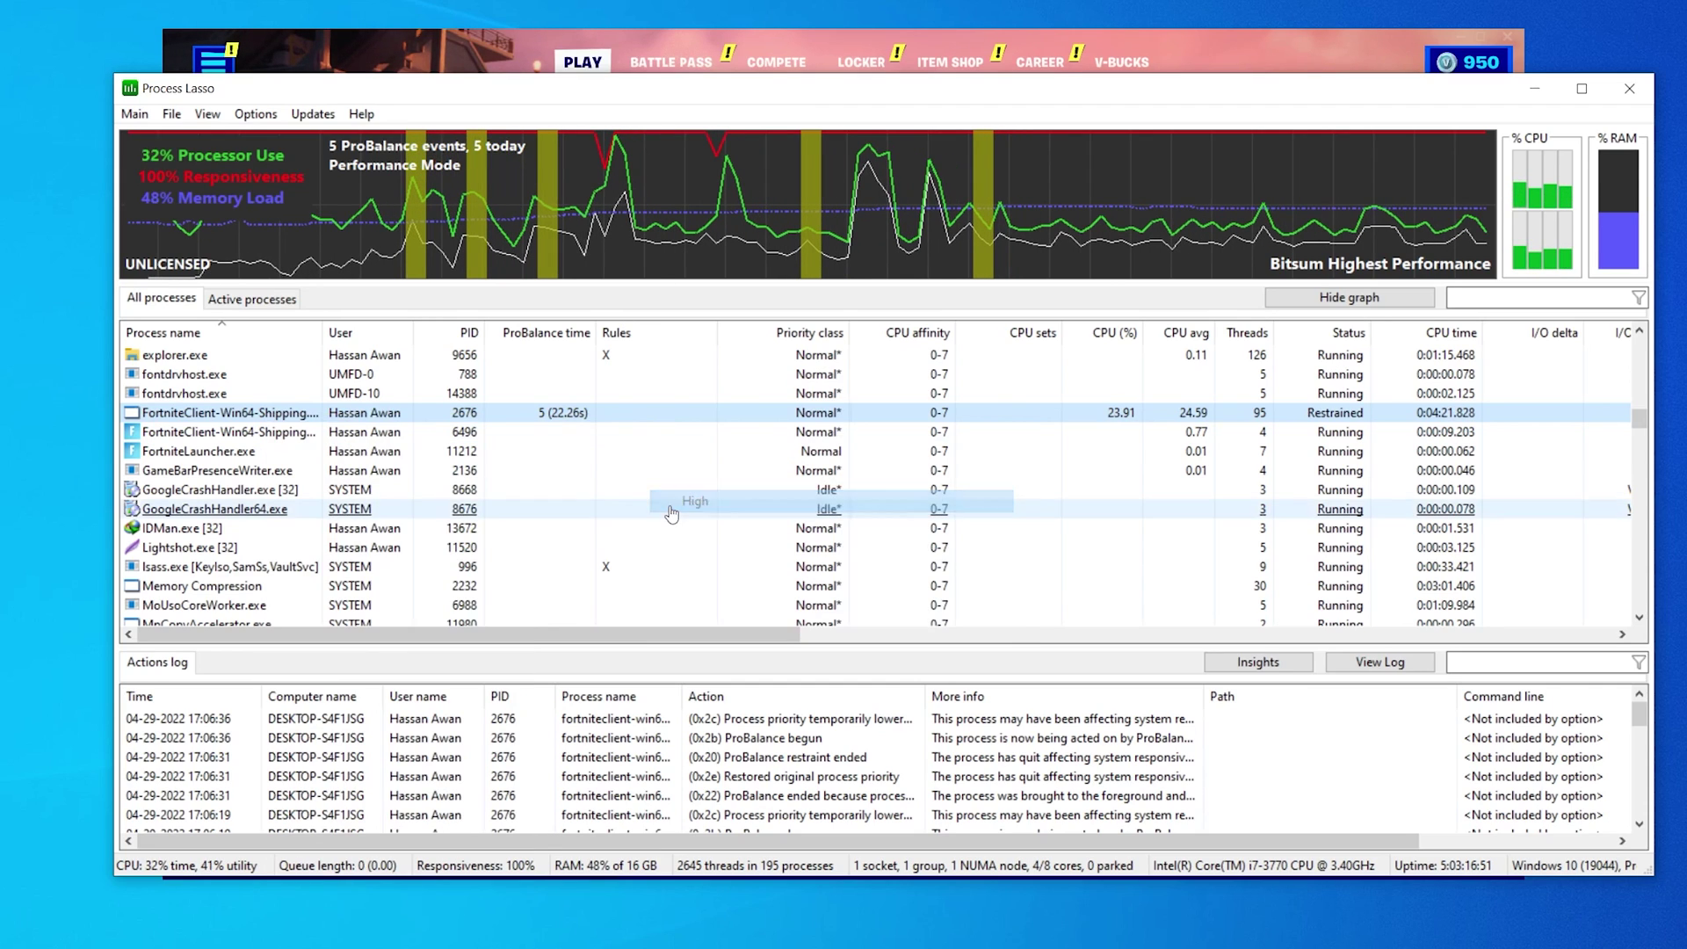
Set the Fortnite client's permanent CPU affinity to CPUs 0–6, excluding CPU 7
{"action": "right_click", "coordinate": [212, 425]}
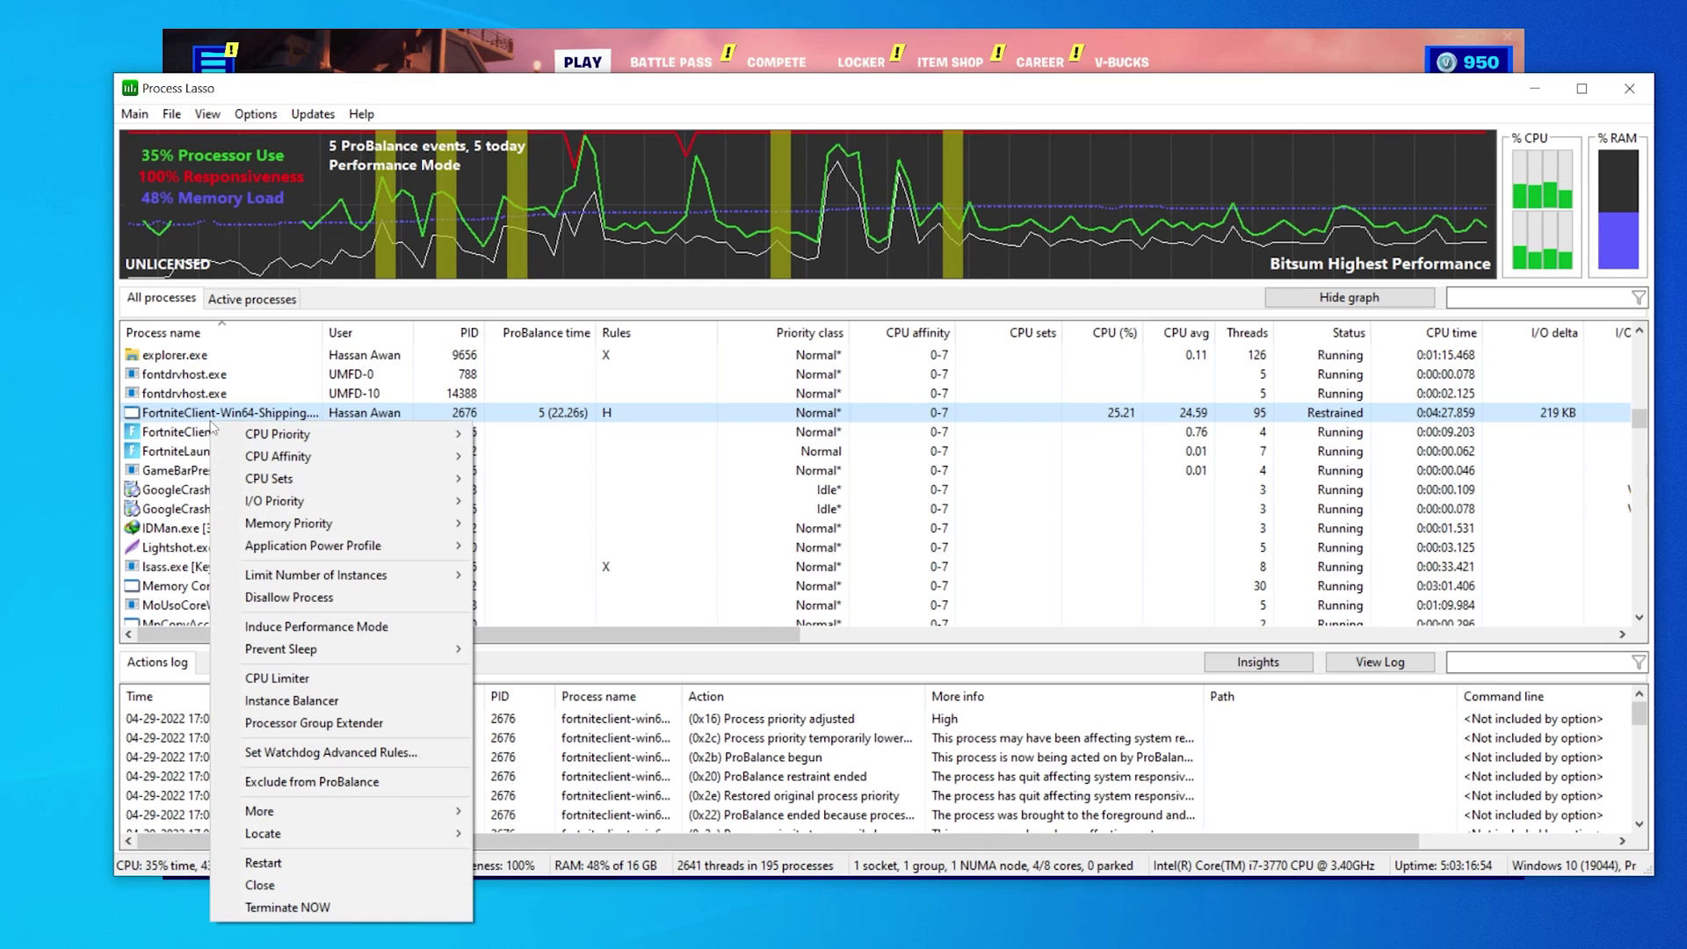
{"action": "mouse_move", "coordinate": [290, 456]}
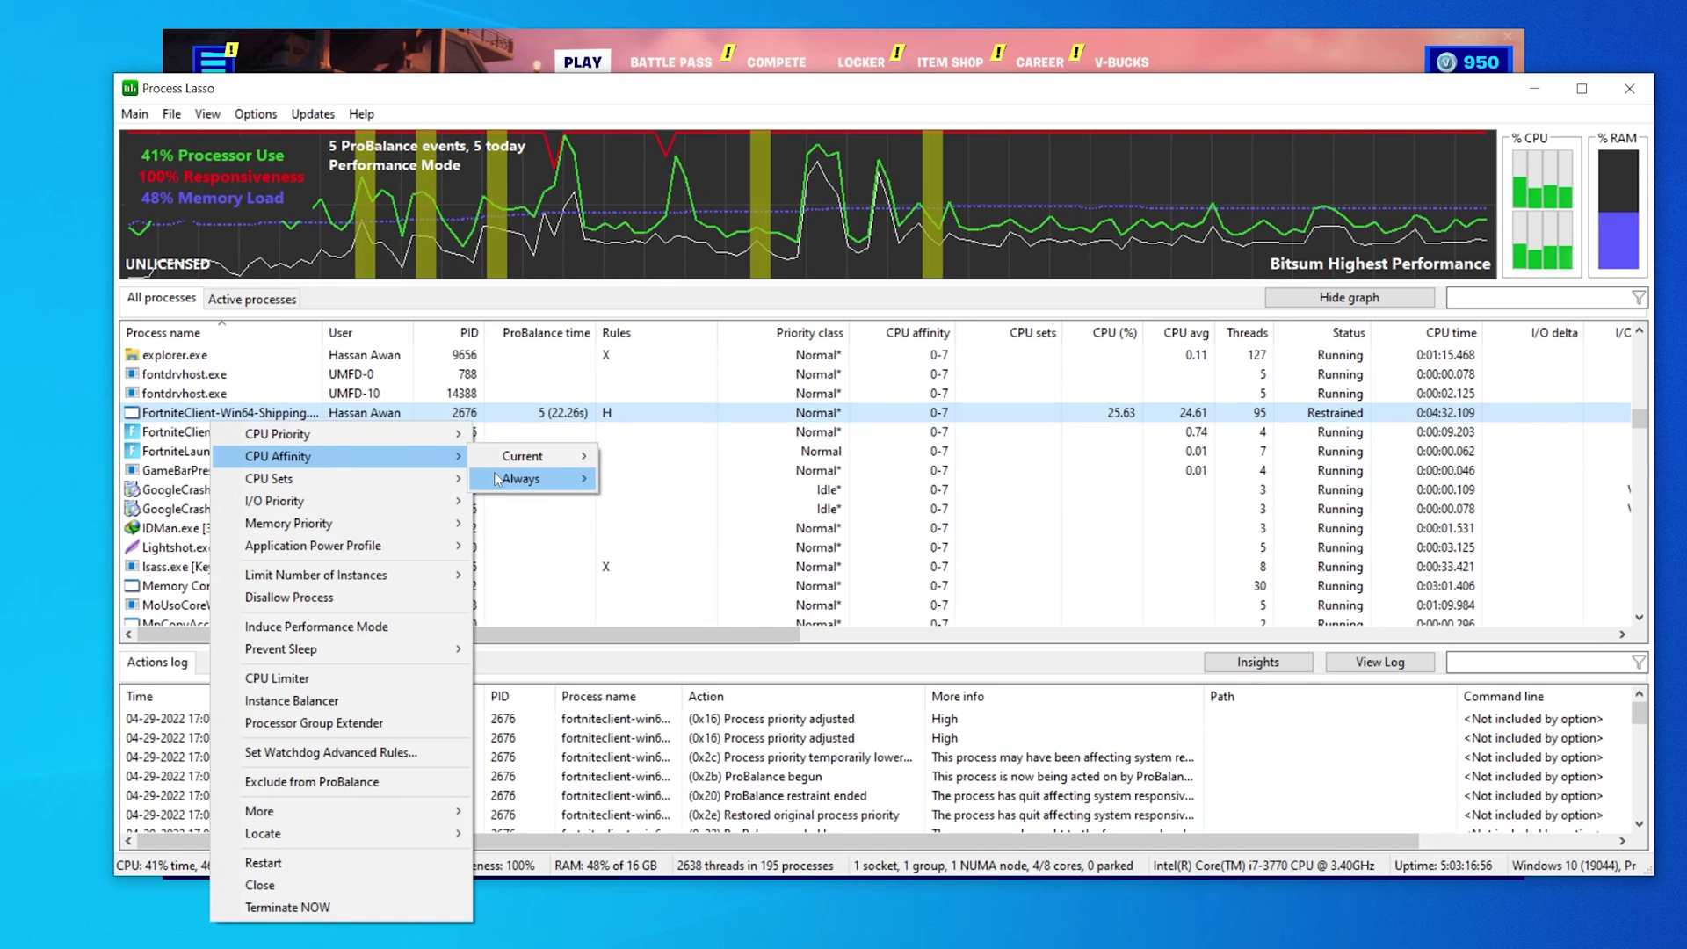
{"action": "mouse_move", "coordinate": [494, 472]}
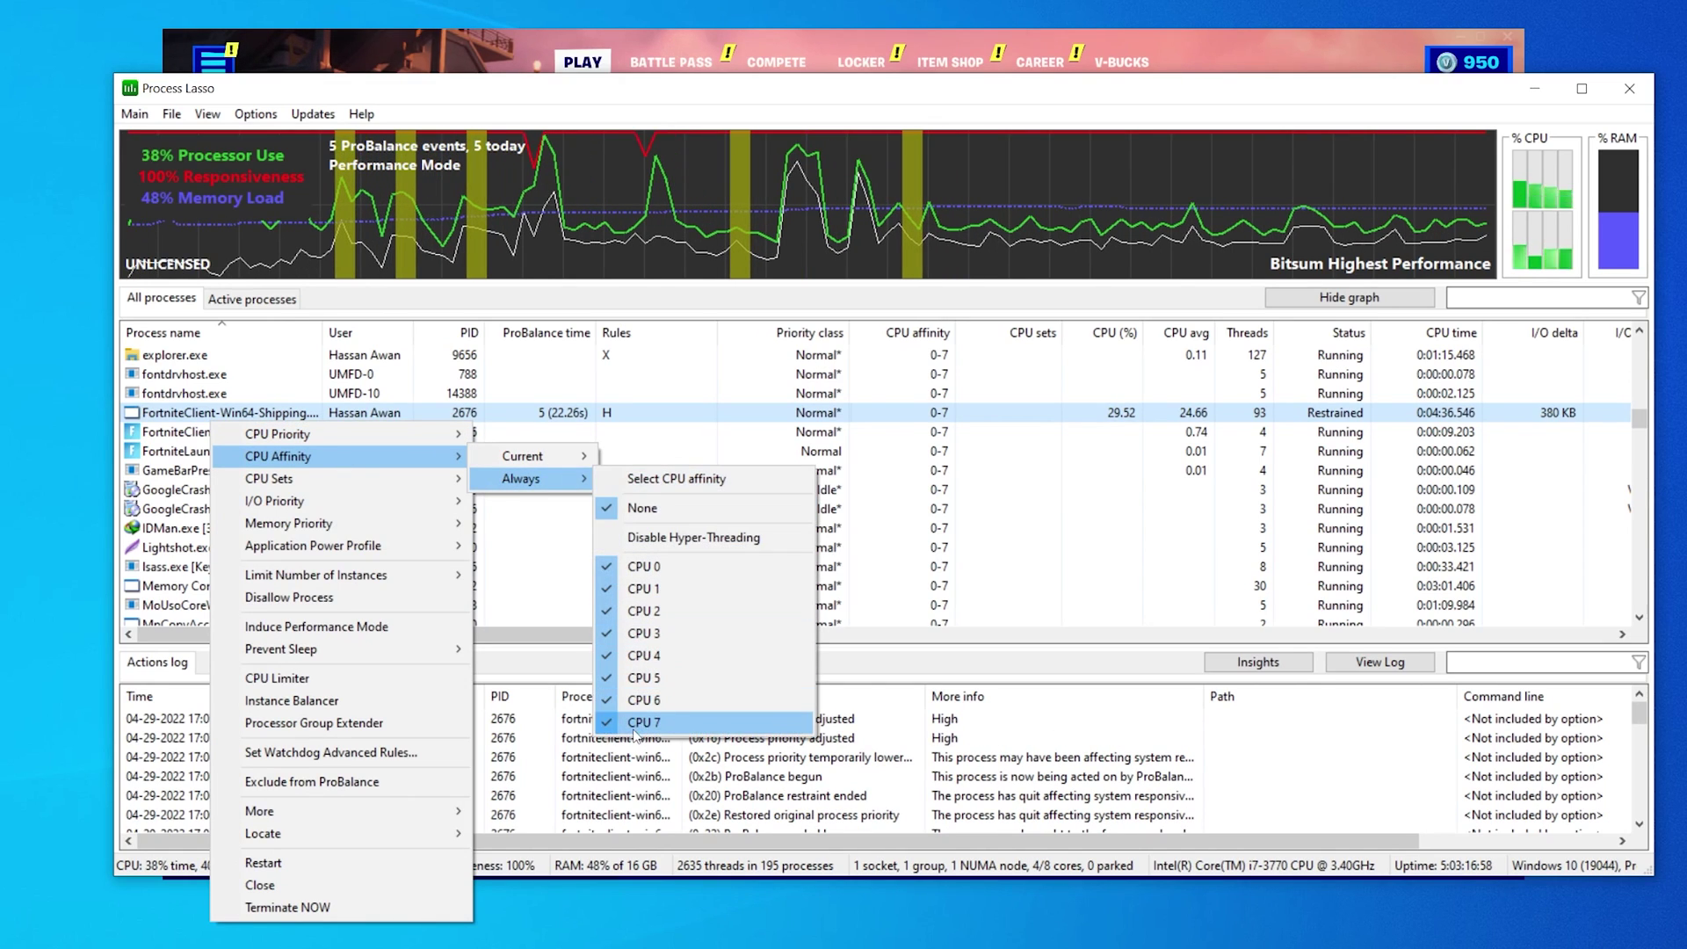
{"action": "left_click", "coordinate": [613, 723]}
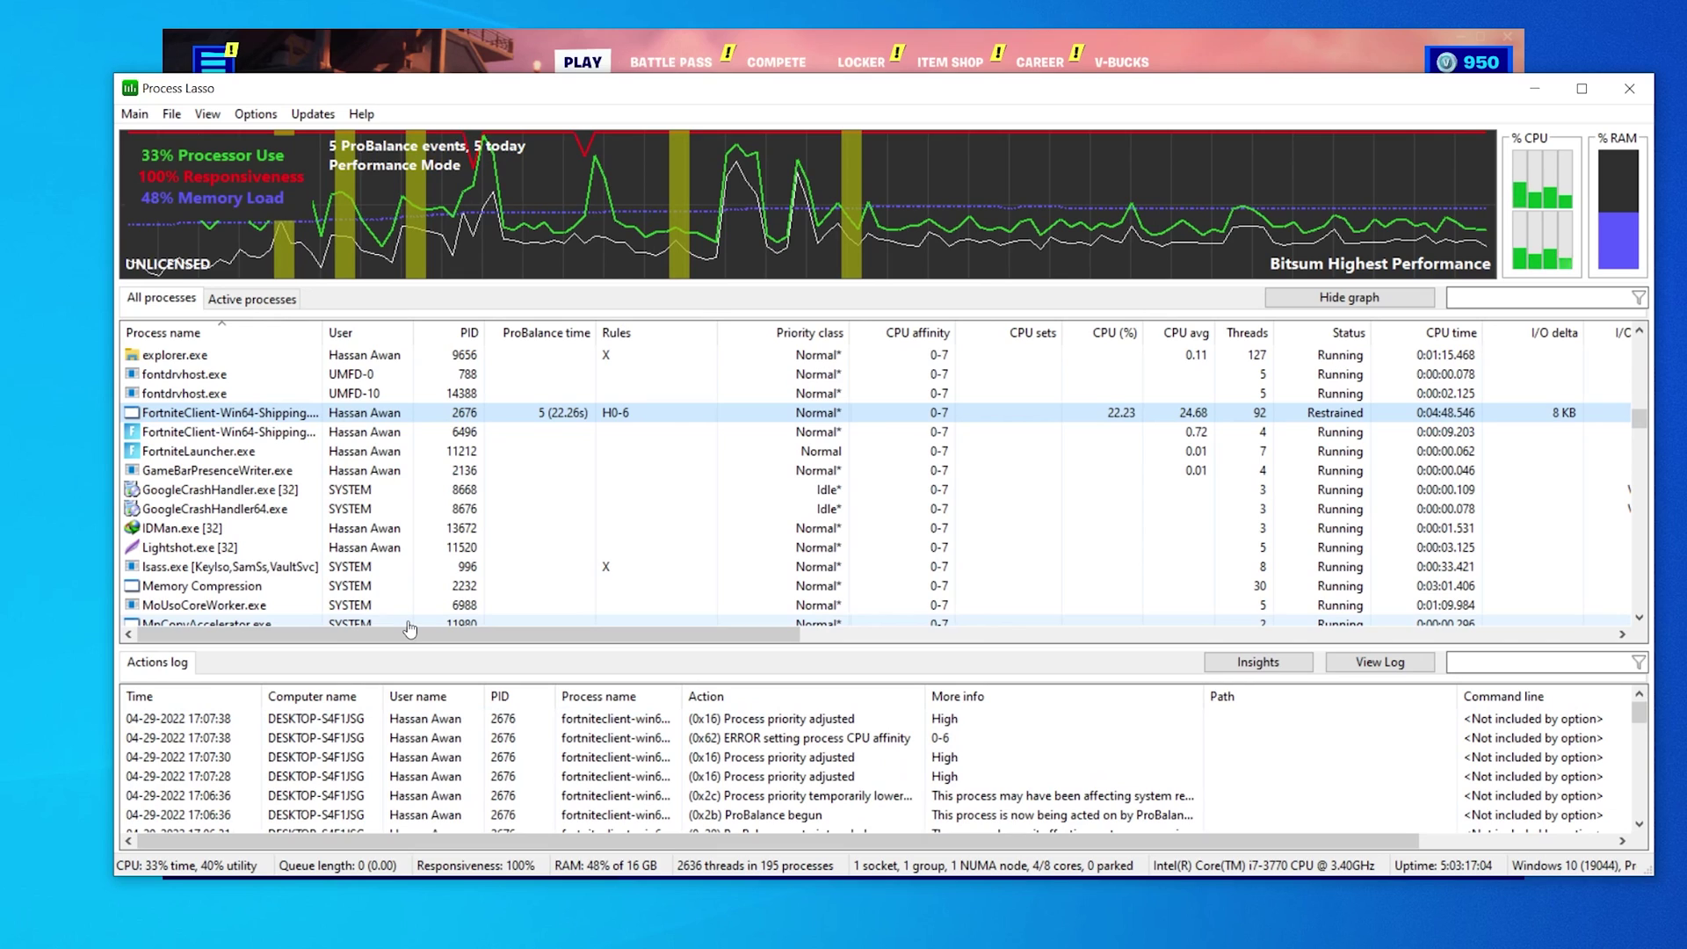
Give the Fortnite client an always-High I/O priority rule
{"action": "right_click", "coordinate": [255, 418]}
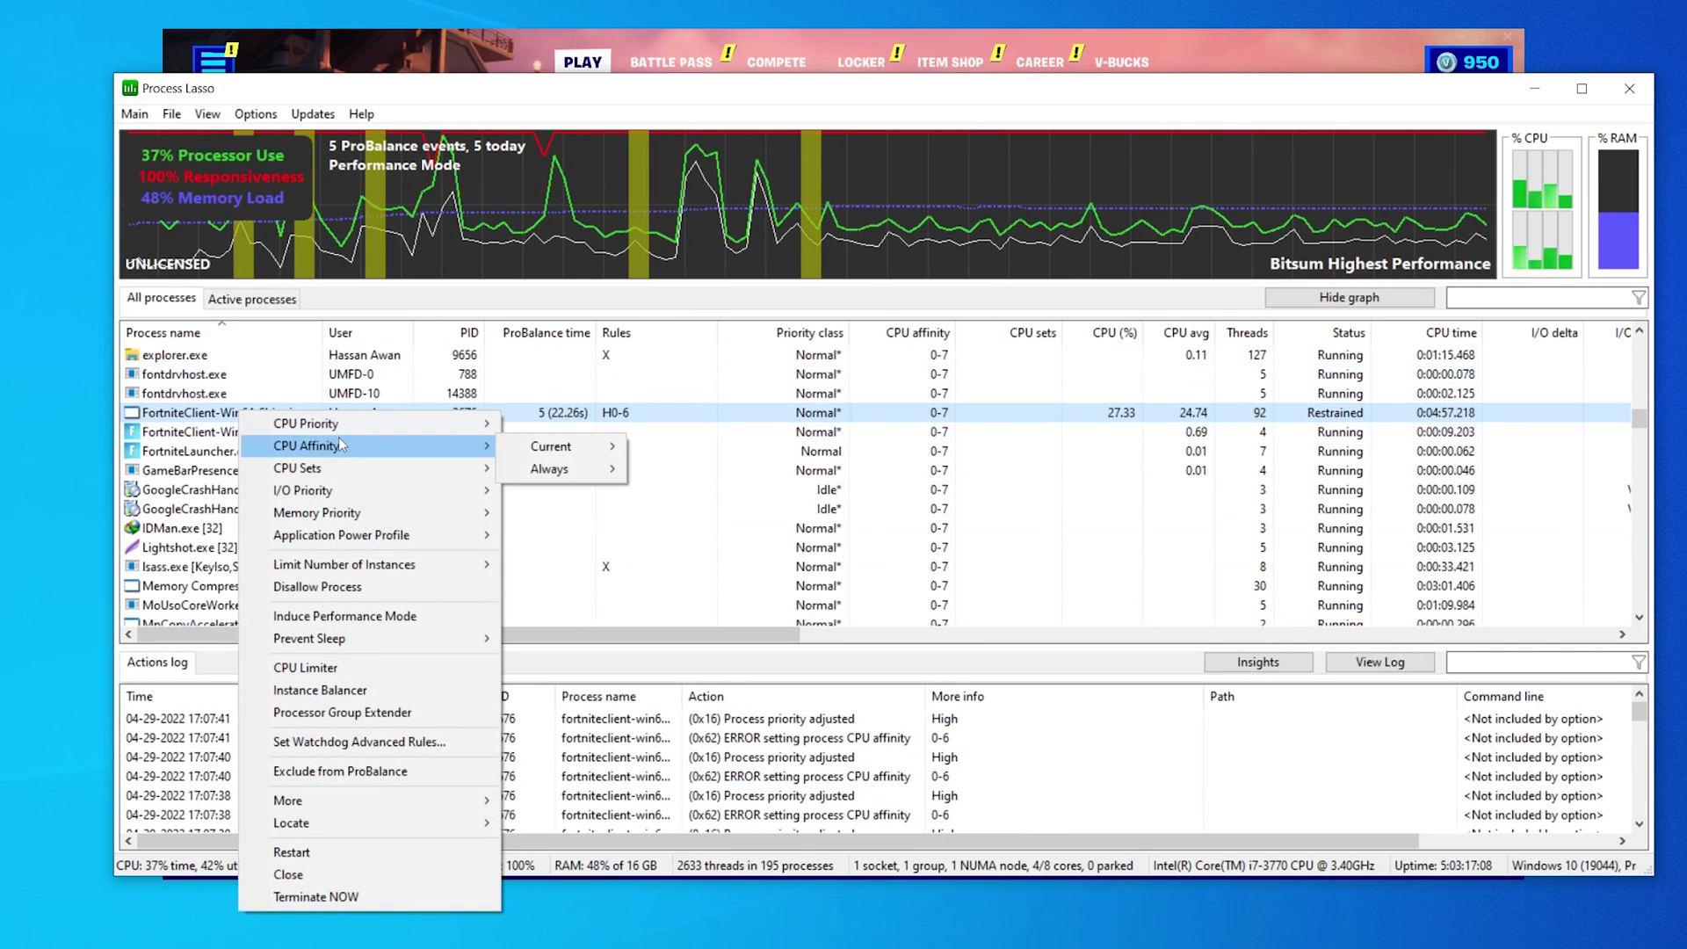
{"action": "mouse_move", "coordinate": [320, 498]}
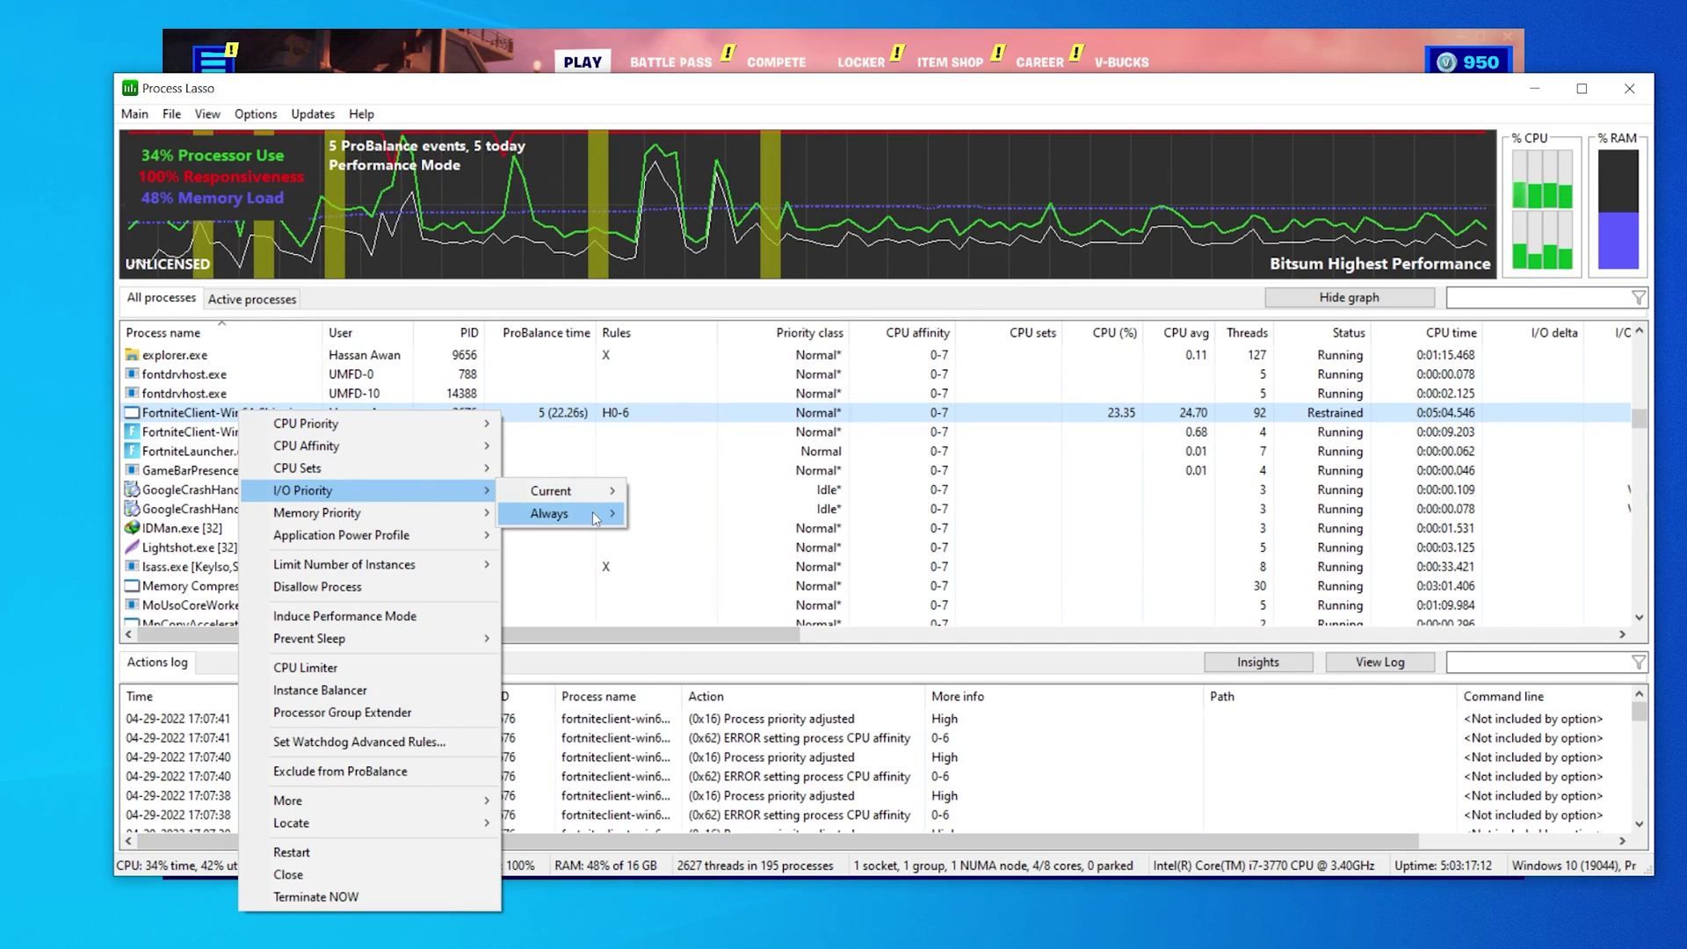
{"action": "mouse_move", "coordinate": [592, 513]}
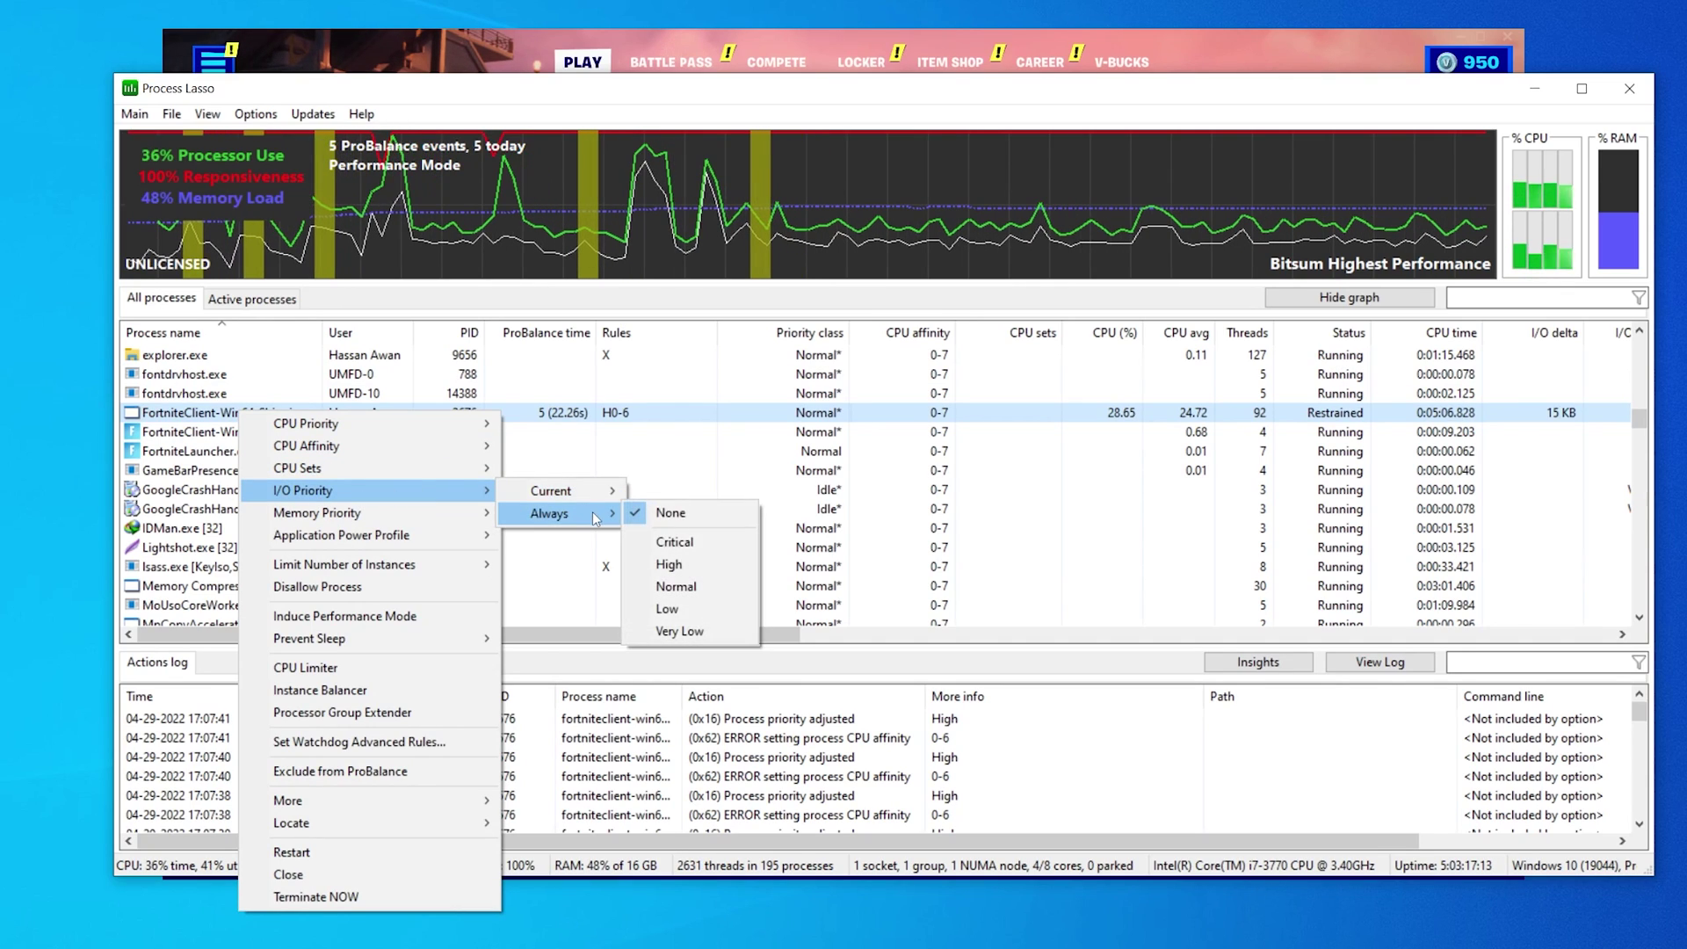
{"action": "left_click", "coordinate": [670, 568]}
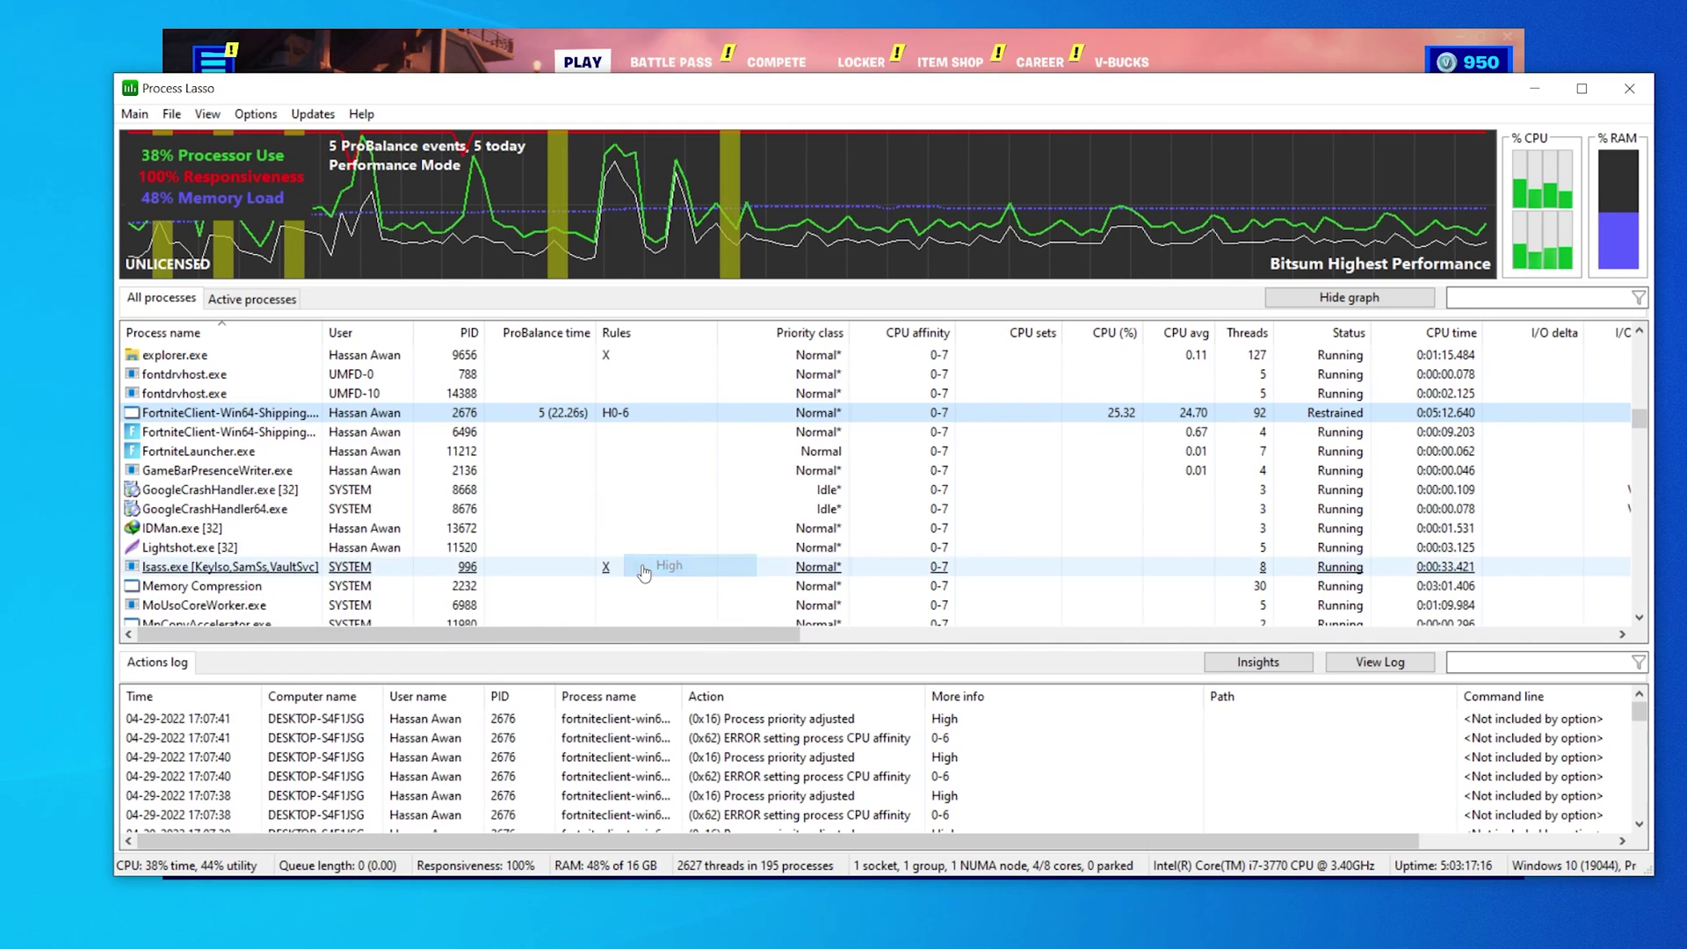
{"action": "right_click", "coordinate": [201, 411]}
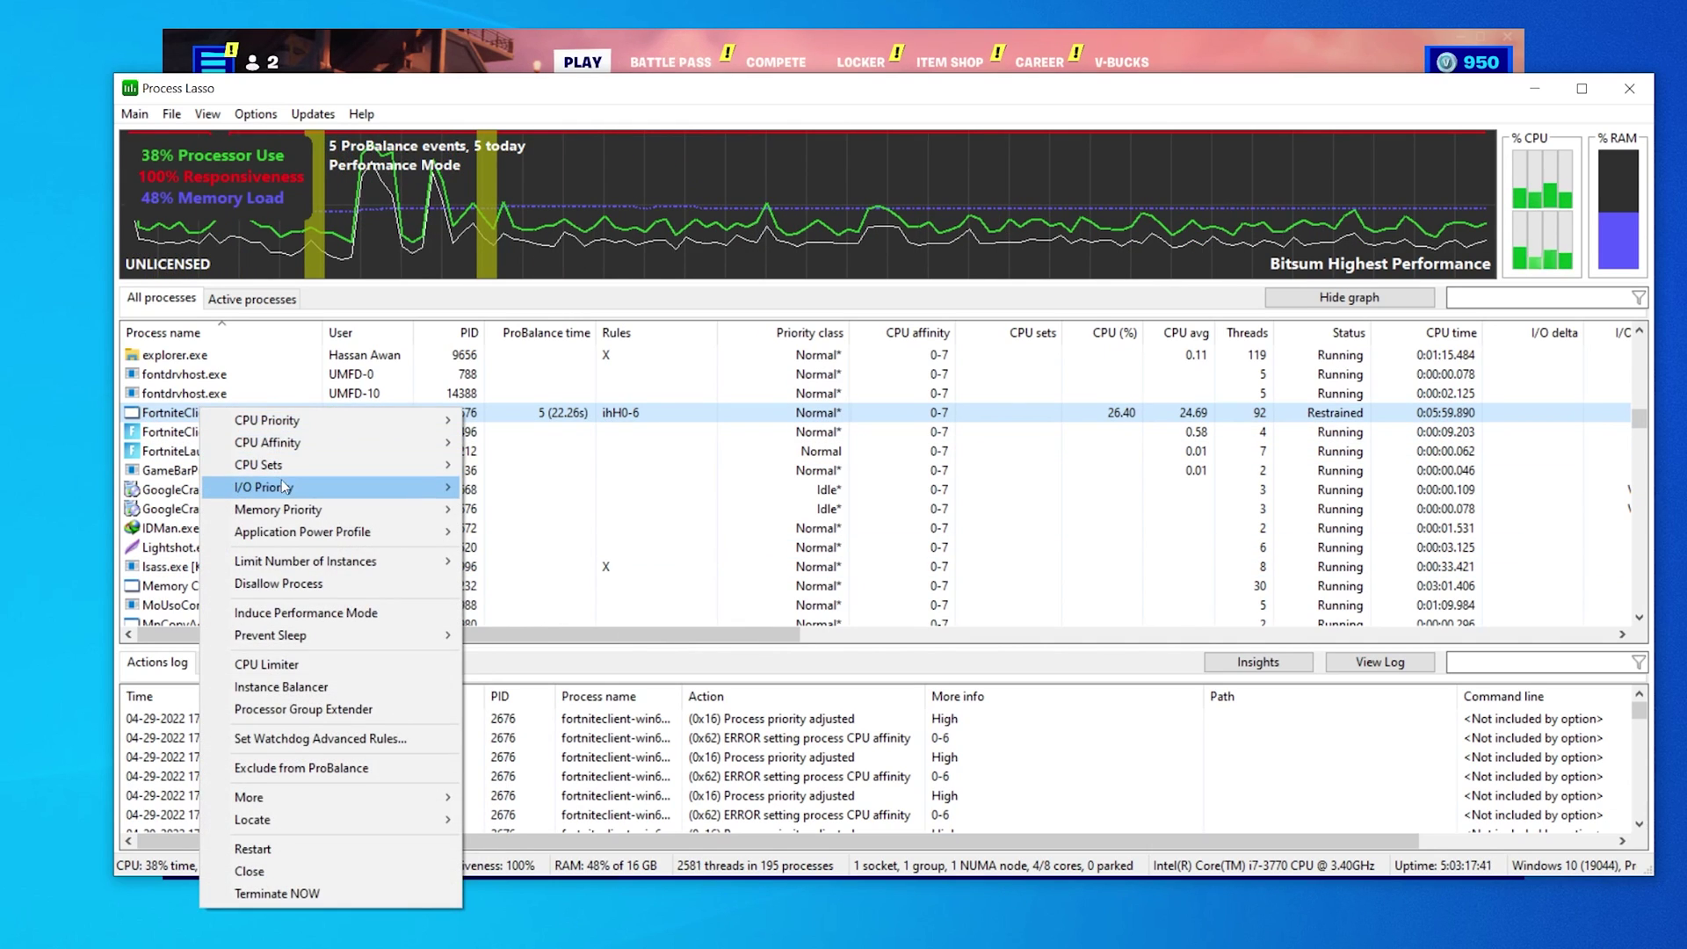
Disable IdleSaver for the Fortnite client, then minimize Process Lasso to reveal the lobby
{"action": "mouse_move", "coordinate": [307, 796]}
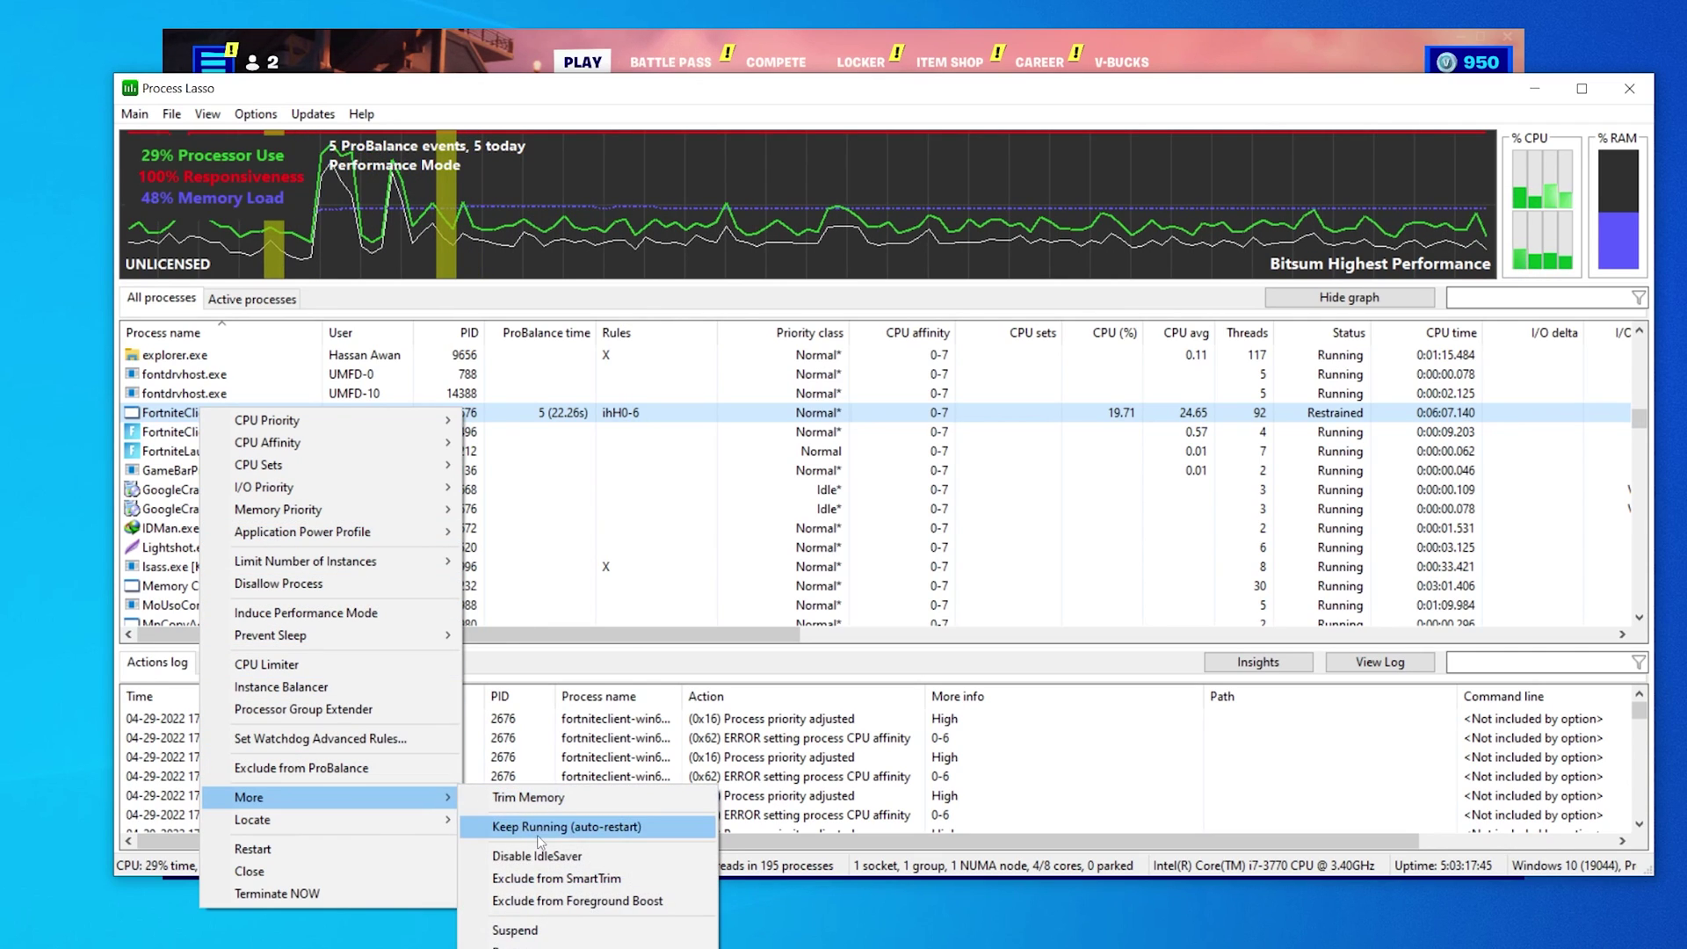
{"action": "left_click", "coordinate": [475, 856]}
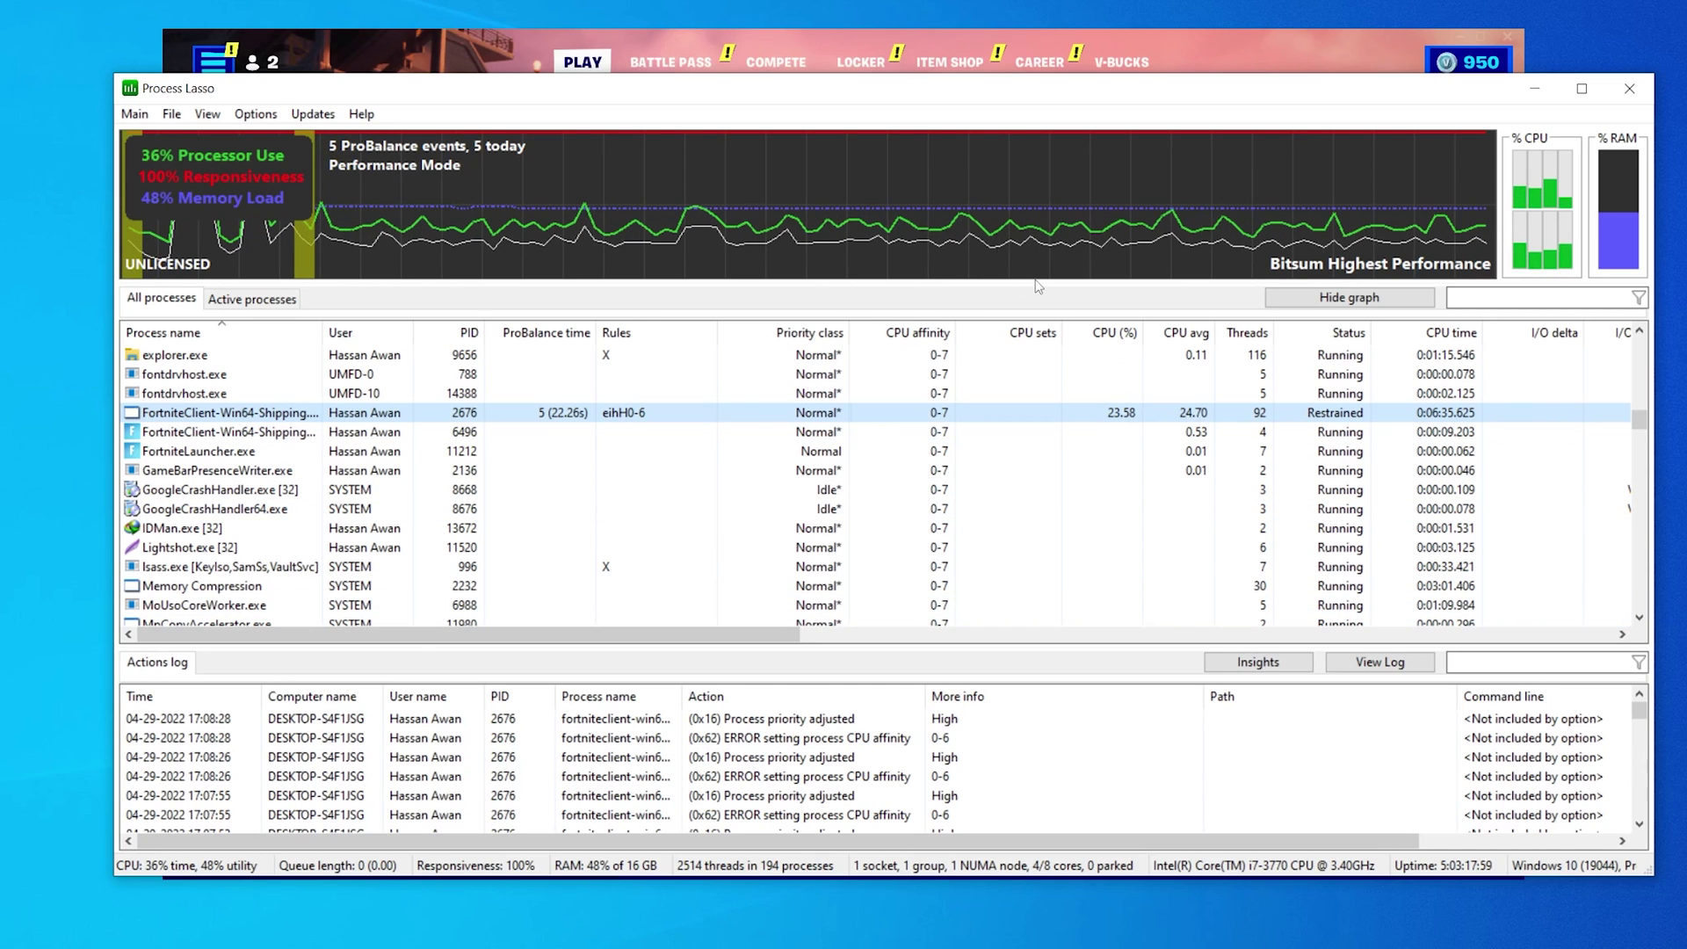
{"action": "left_click", "coordinate": [1534, 88]}
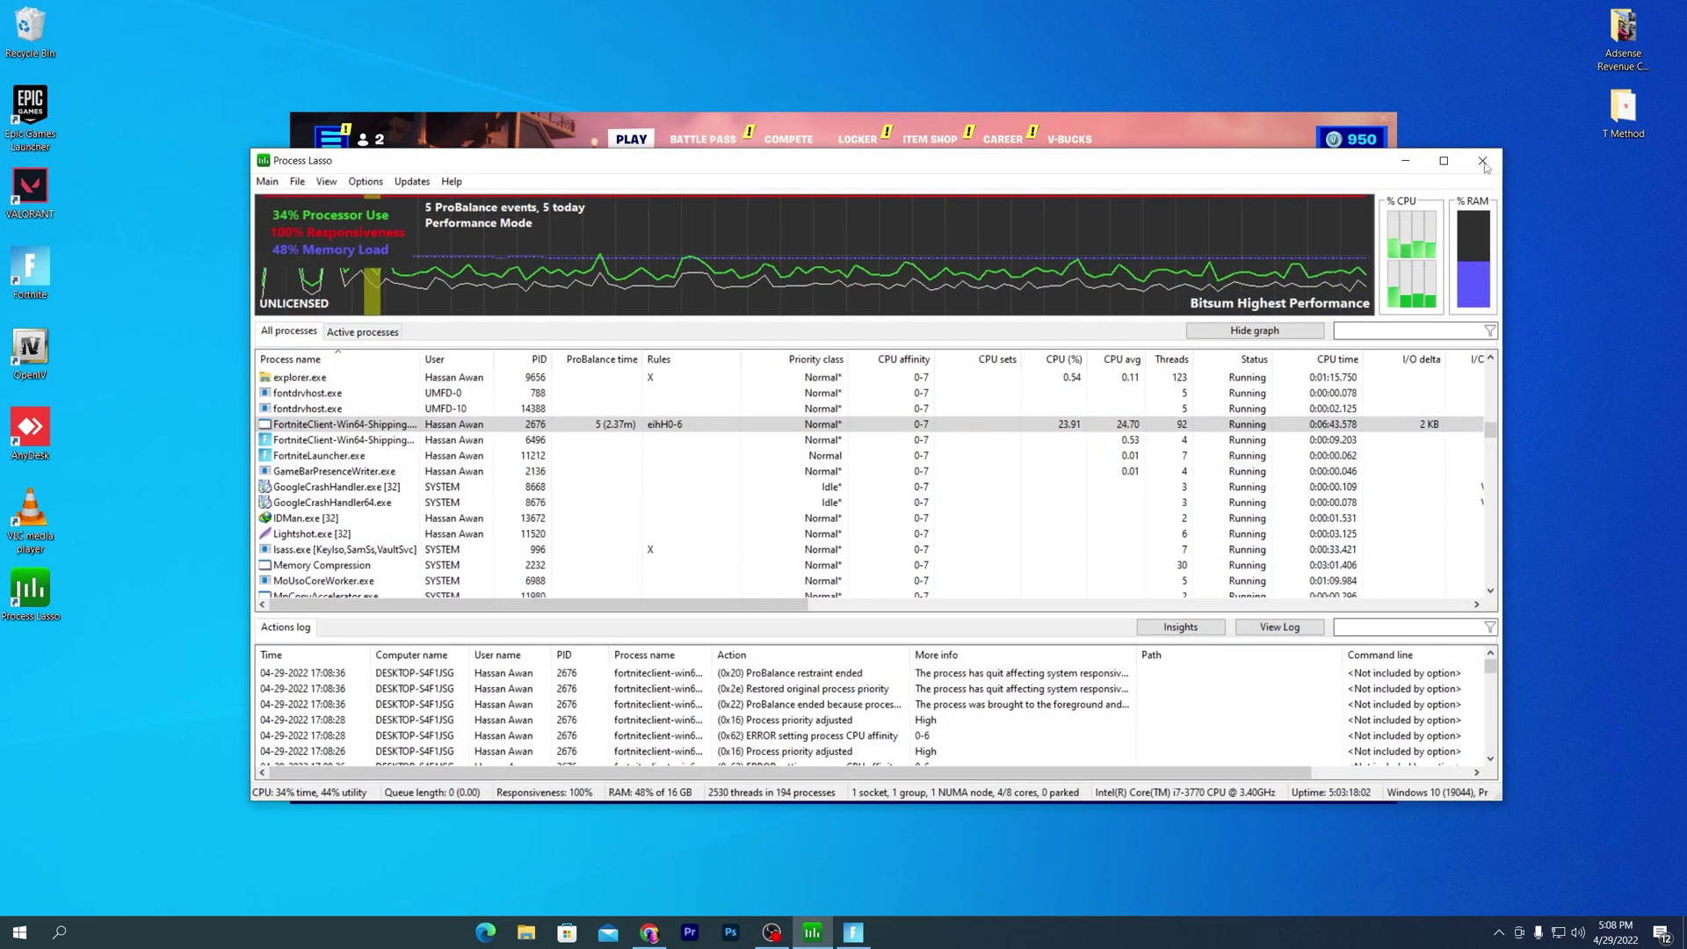
Minimize Process Lasso to the tray, then quit Fortnite and confirm the exit
{"action": "left_click", "coordinate": [1485, 155]}
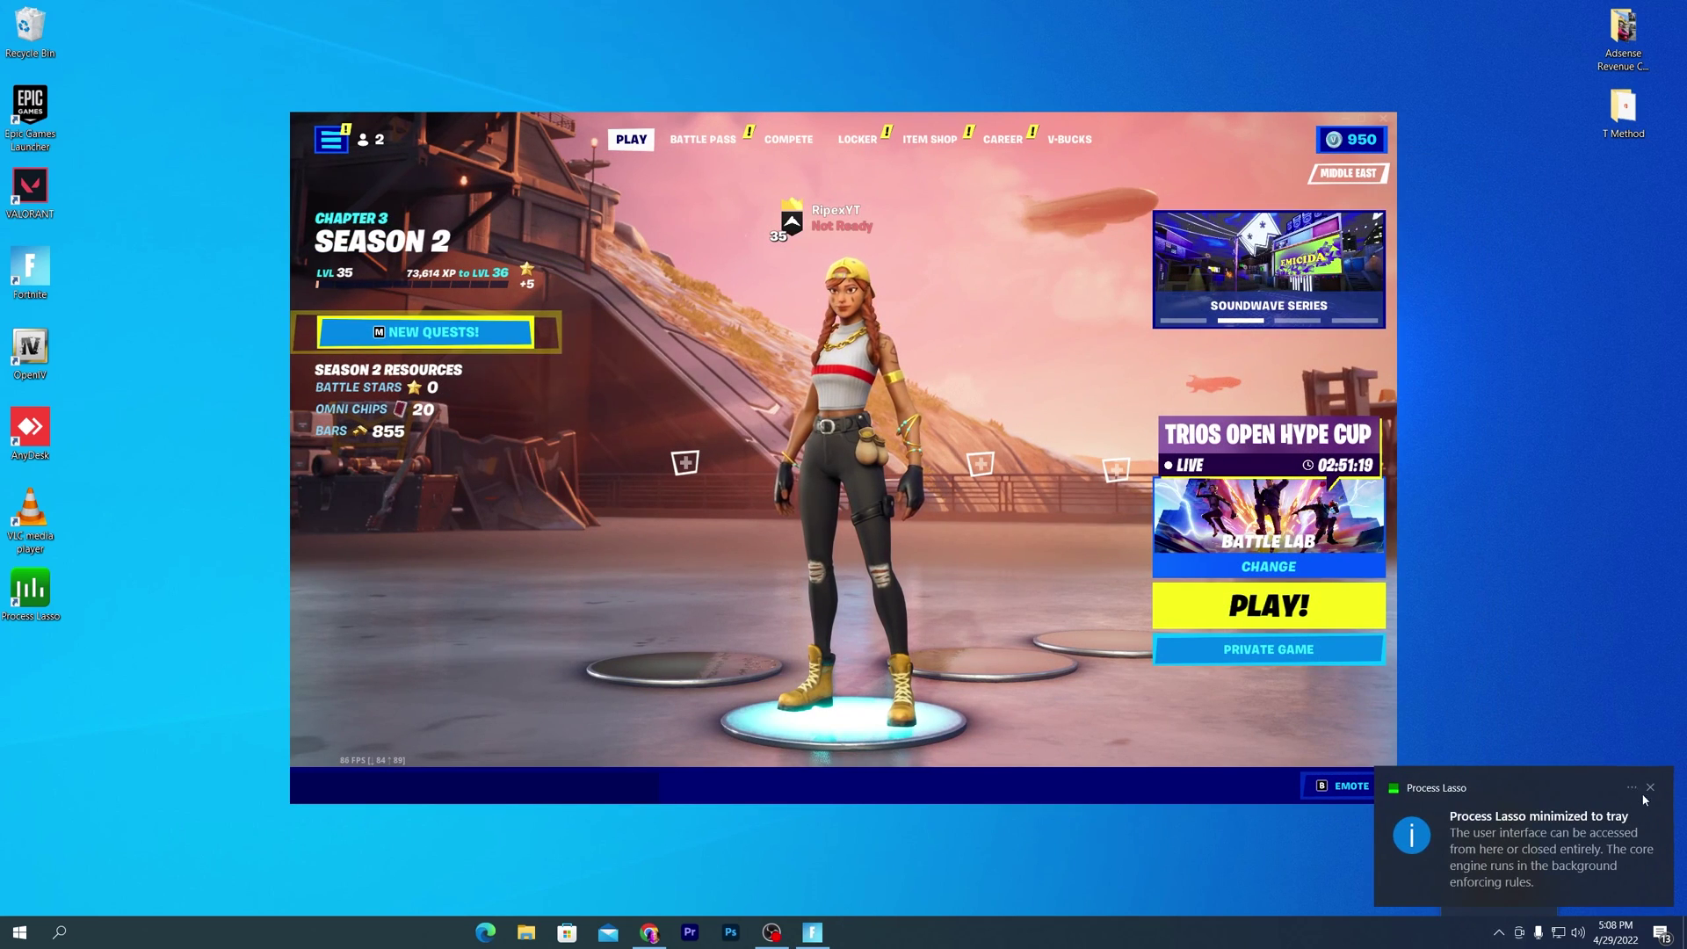
{"action": "left_click", "coordinate": [1383, 118]}
{"action": "left_click", "coordinate": [957, 593]}
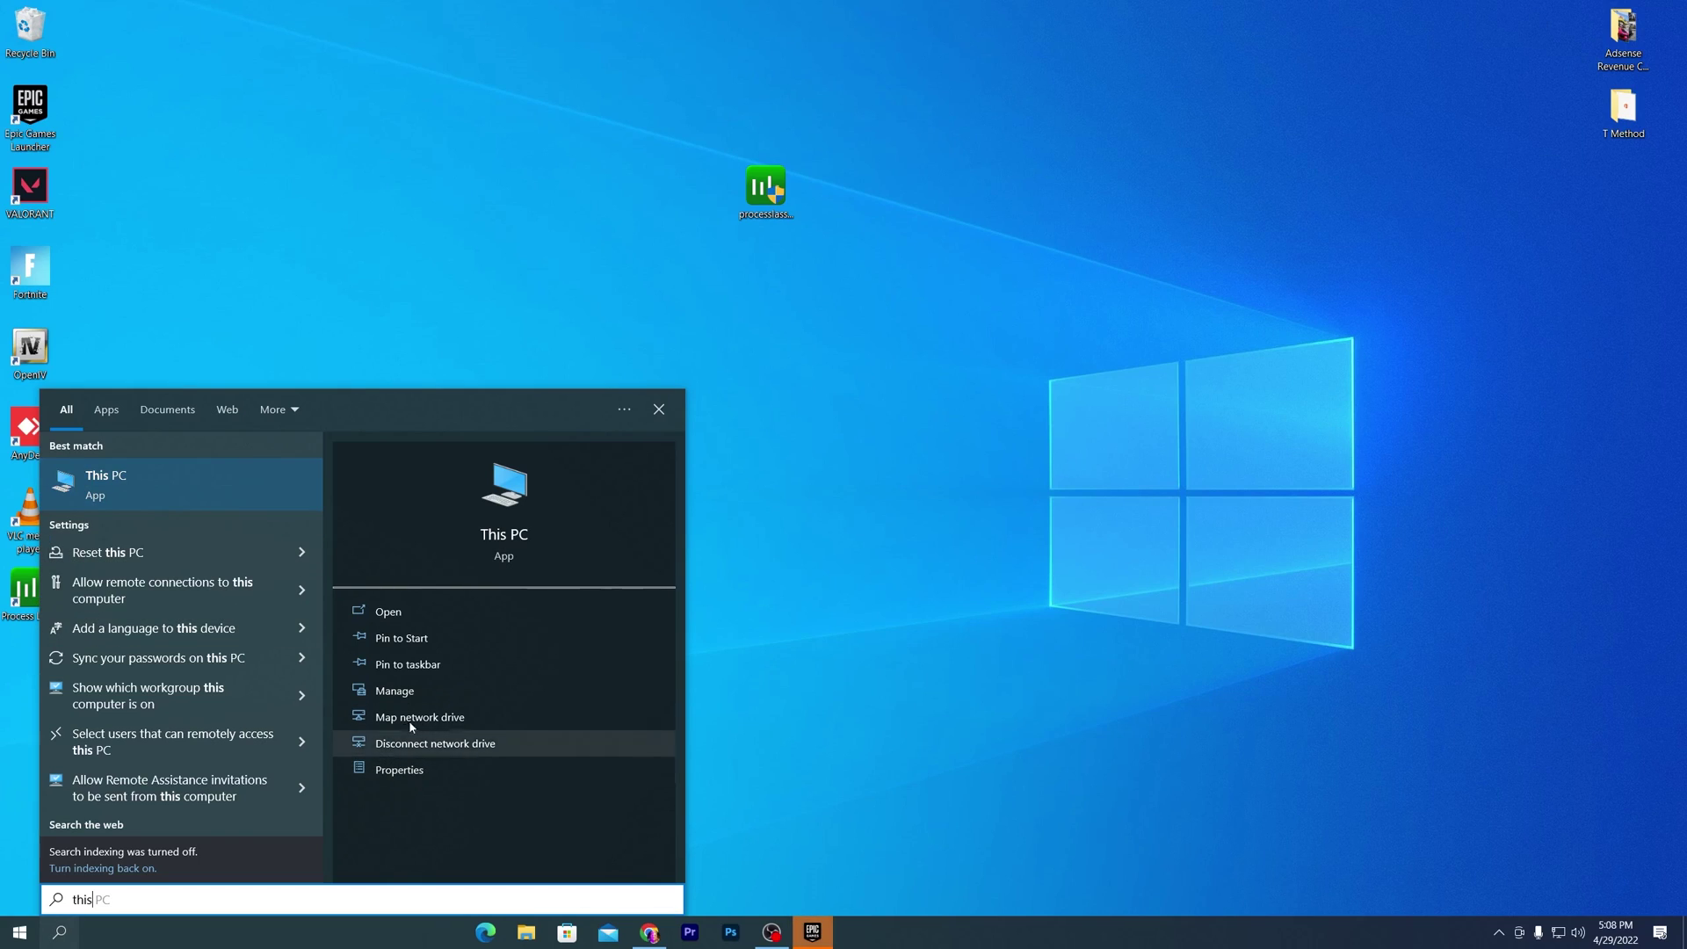
Open Computer Management for This PC and expand System devices in Device Manager
{"action": "left_click", "coordinate": [403, 691]}
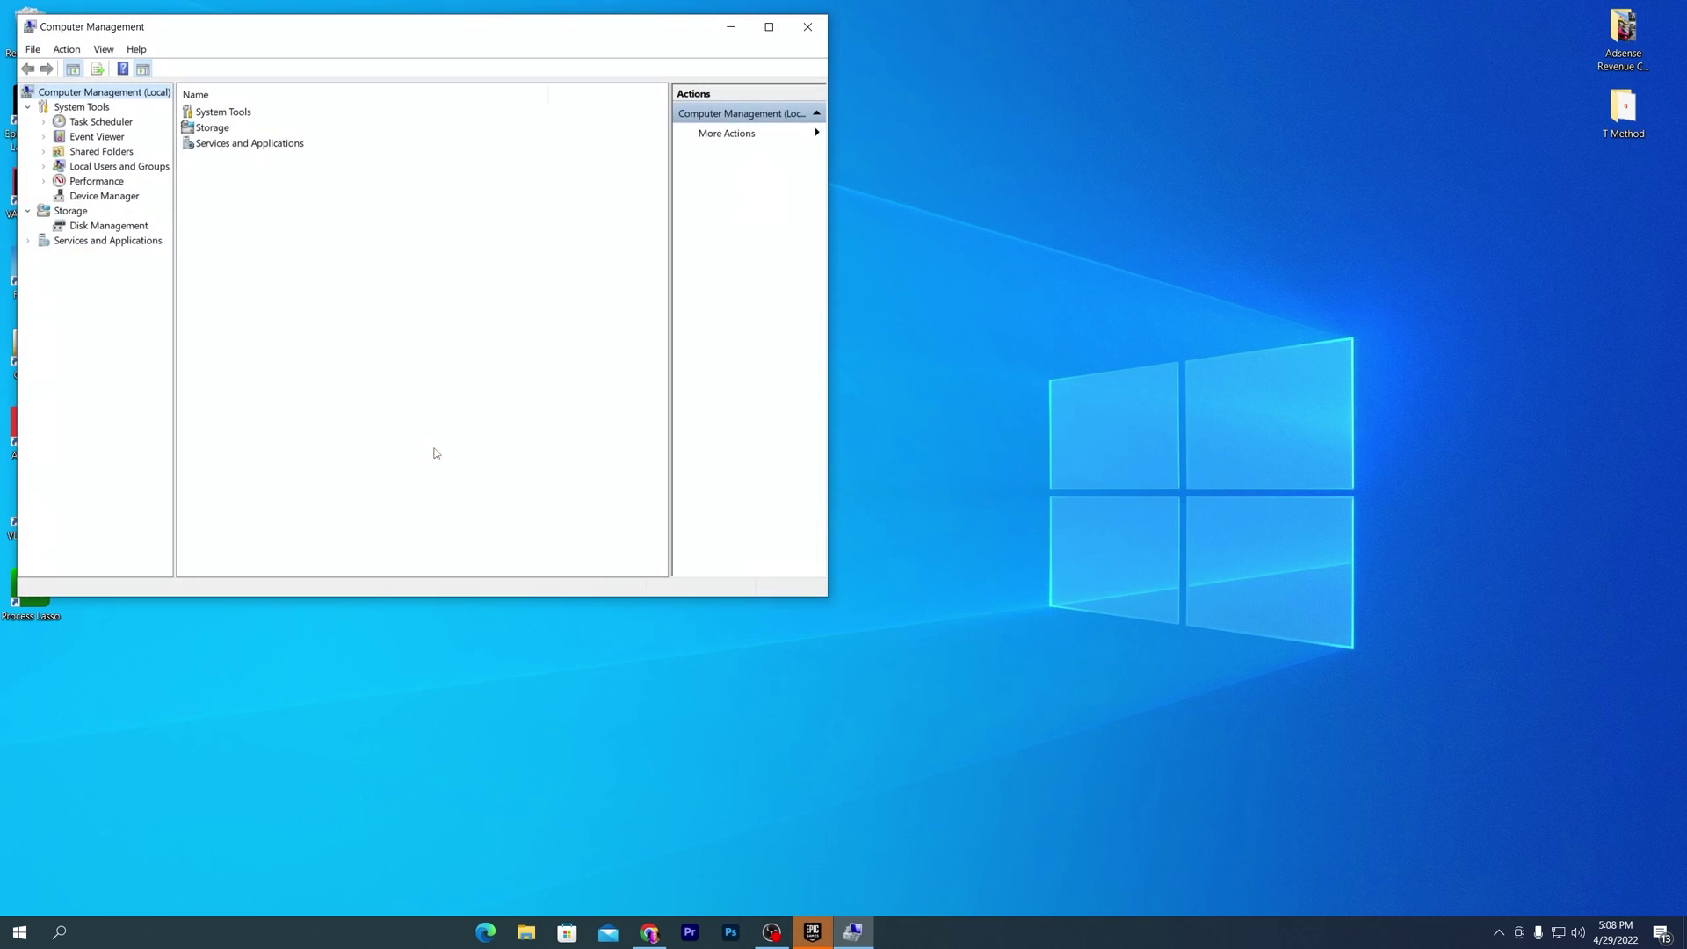
{"action": "left_click_drag", "start_coordinate": [346, 42], "coordinate": [746, 142]}
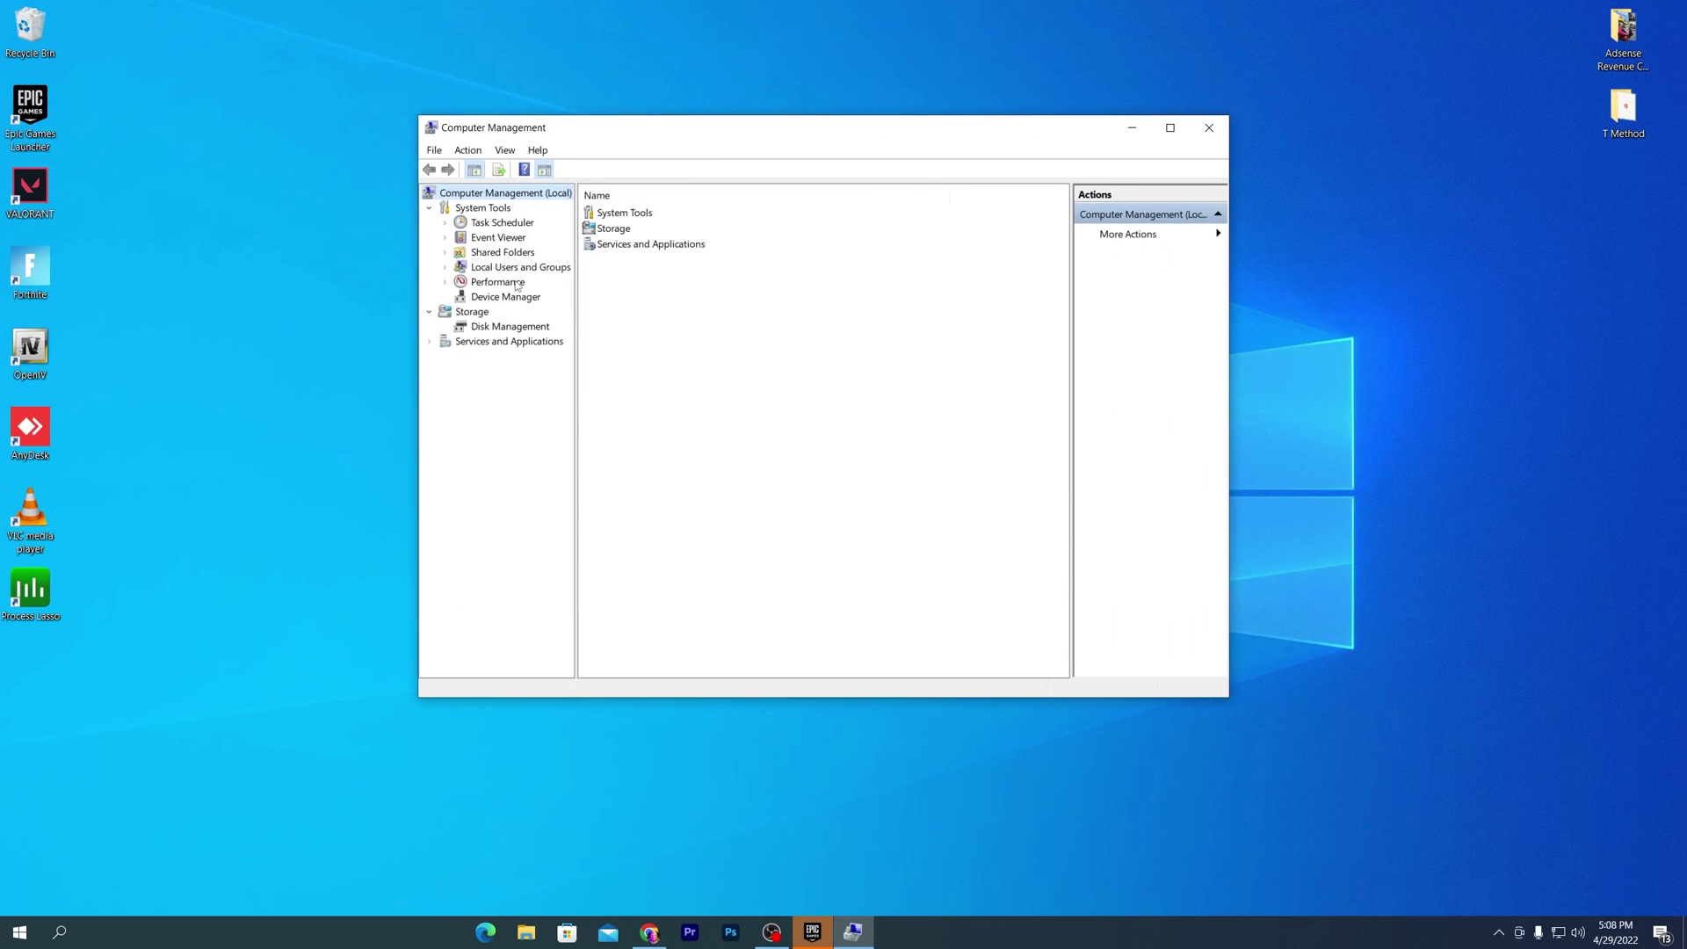
{"action": "left_click", "coordinate": [483, 296]}
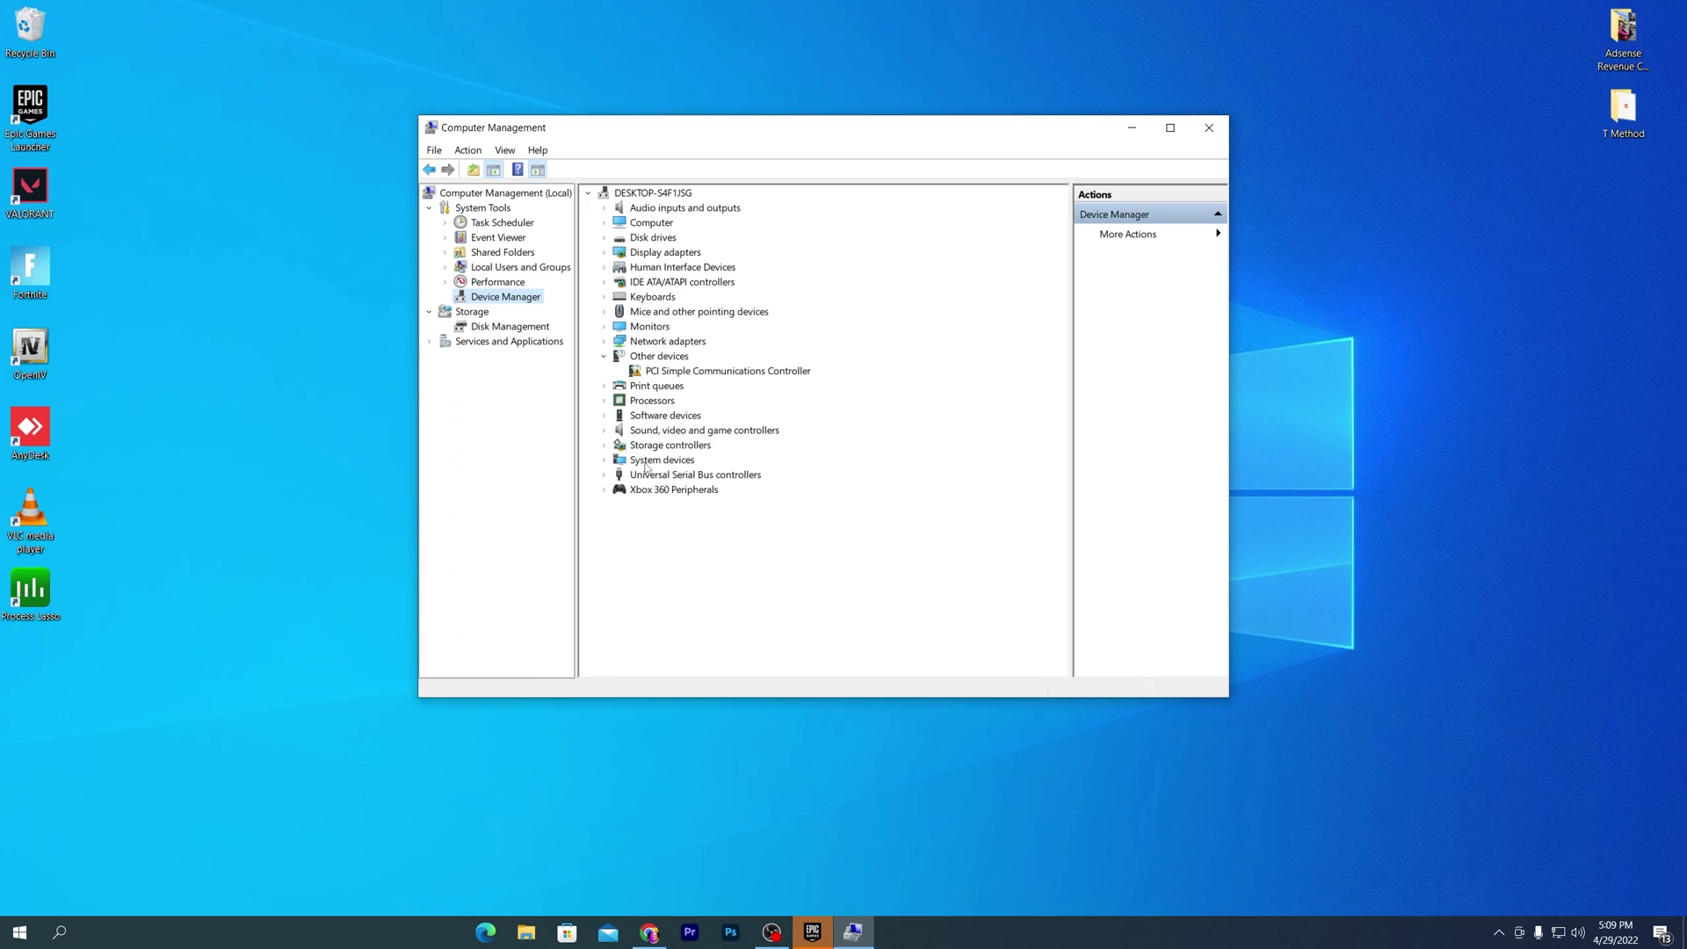
{"action": "left_click", "coordinate": [604, 460]}
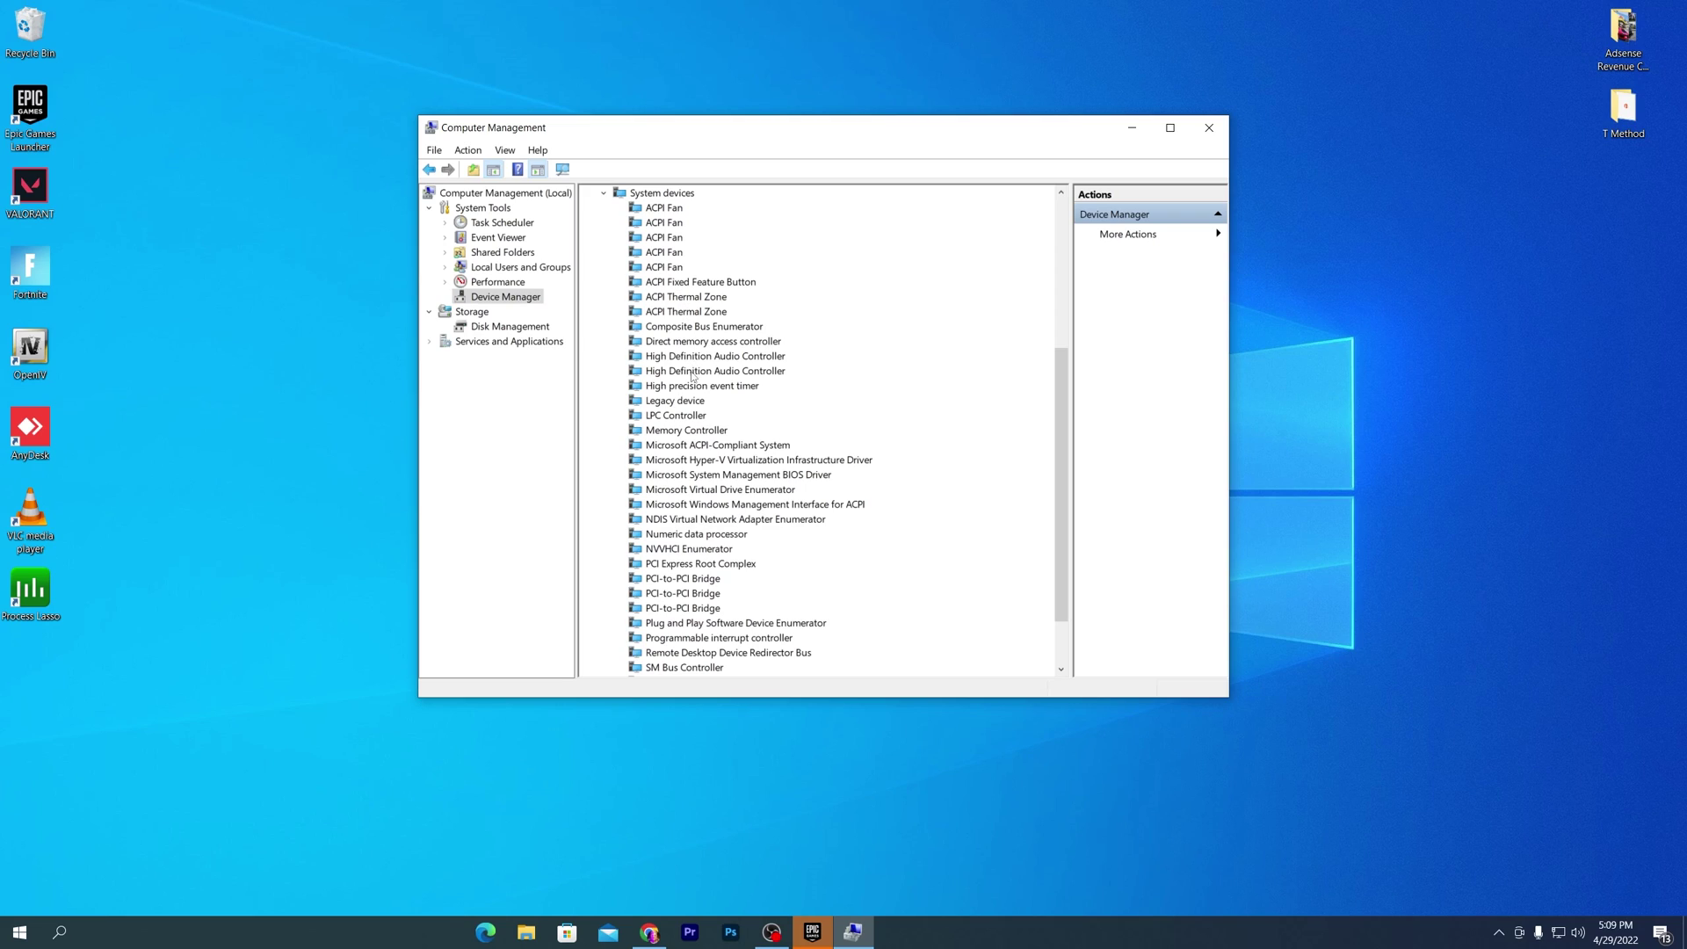
Disable the High precision event timer device, confirm with Yes, and close Computer Management
{"action": "left_click", "coordinate": [725, 389]}
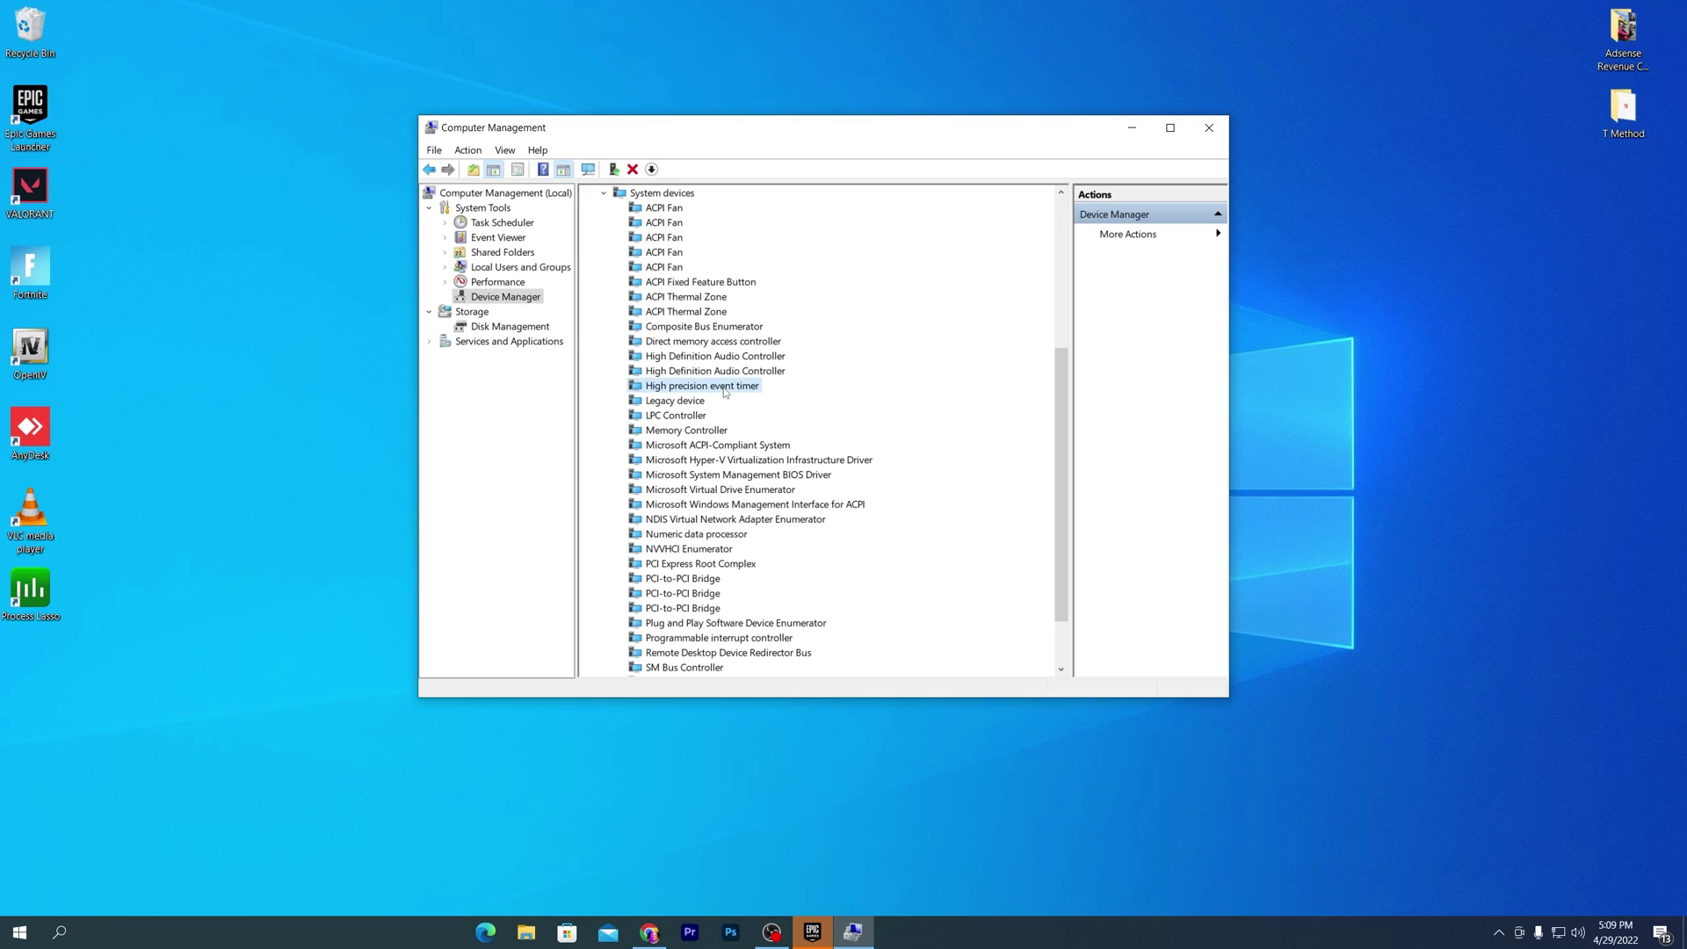
{"action": "right_click", "coordinate": [671, 392]}
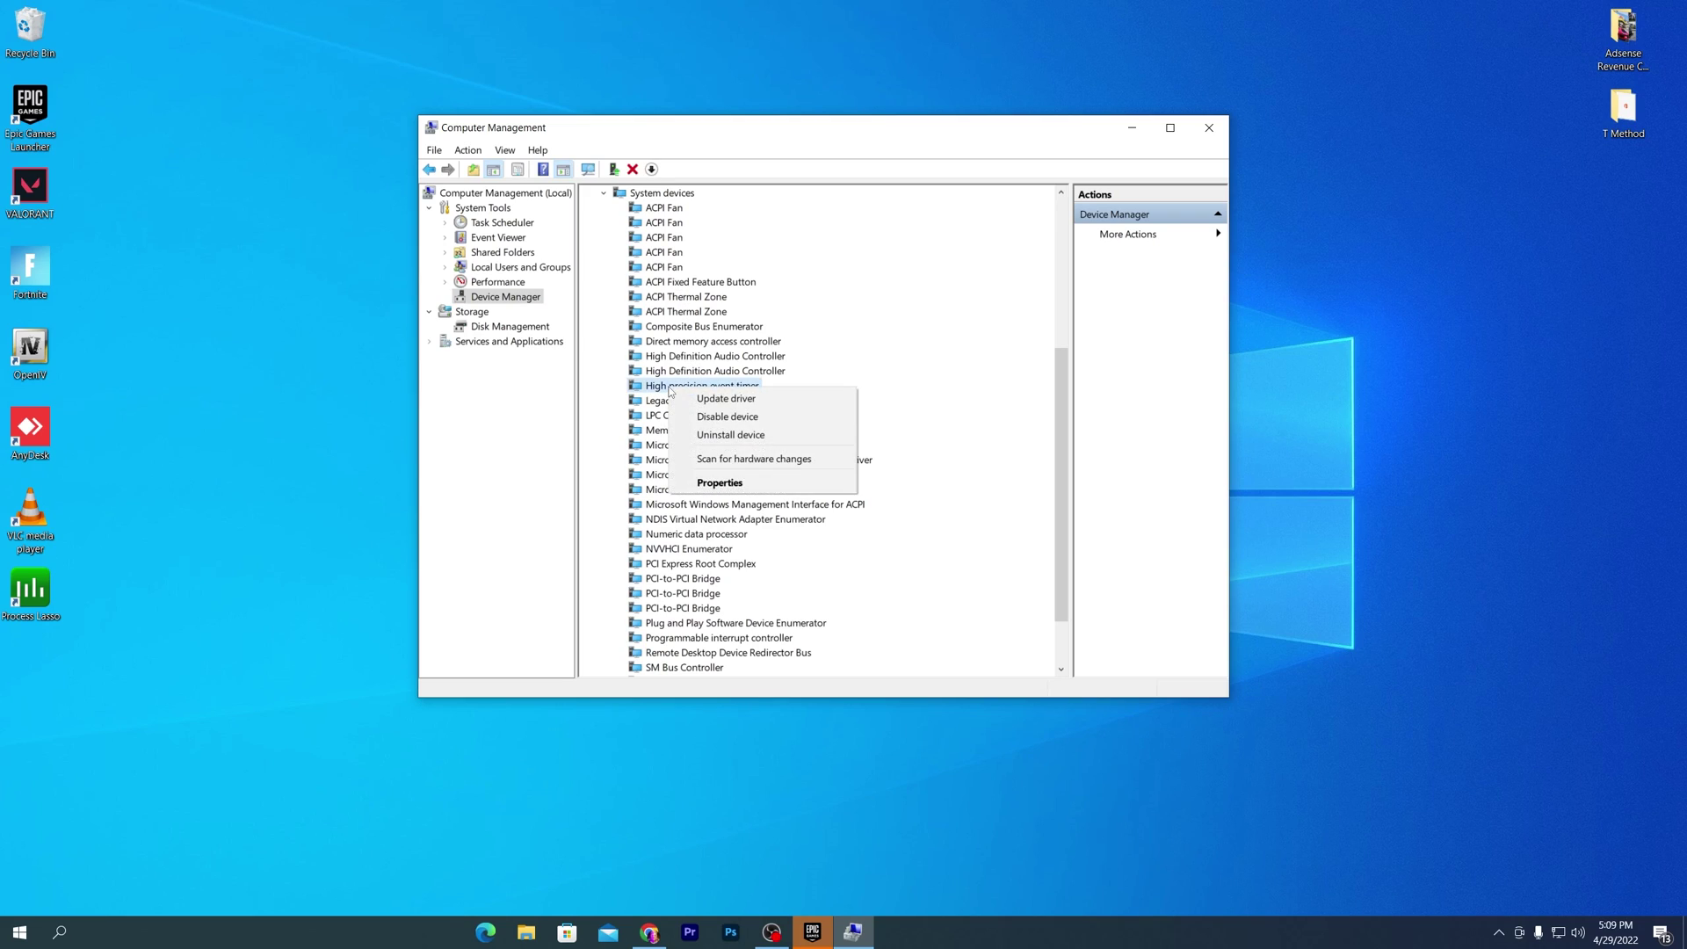
{"action": "left_click", "coordinate": [725, 419]}
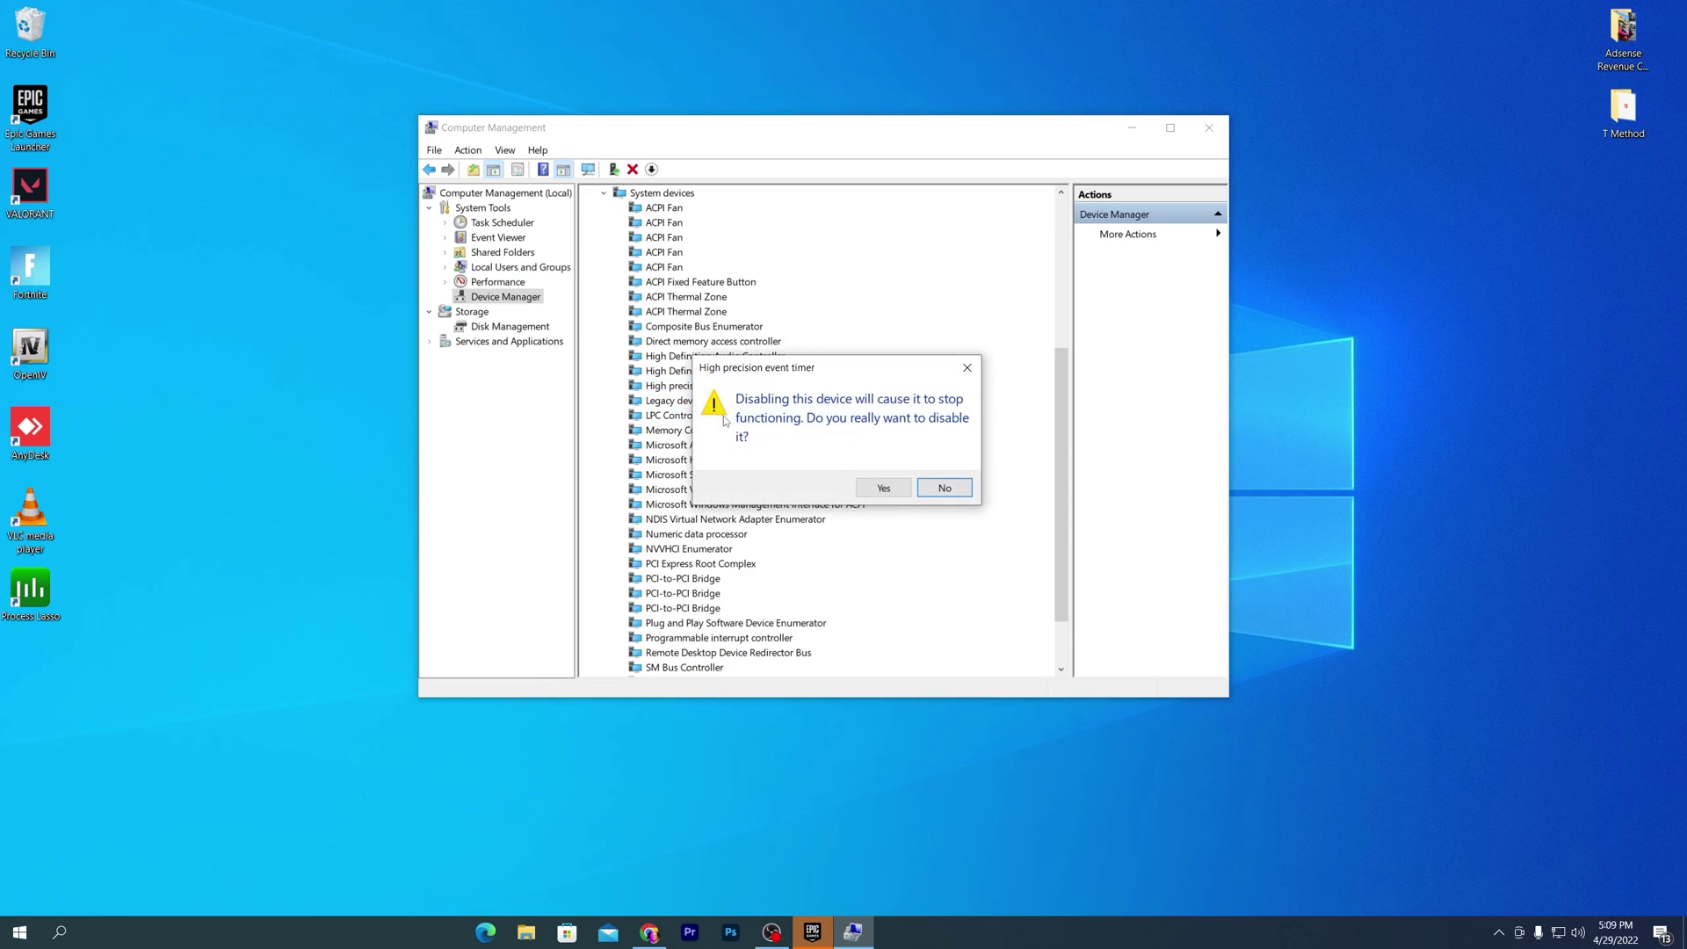
{"action": "left_click", "coordinate": [894, 487]}
{"action": "scroll", "coordinate": [728, 466], "scroll_direction": "down", "scroll_amount": 3}
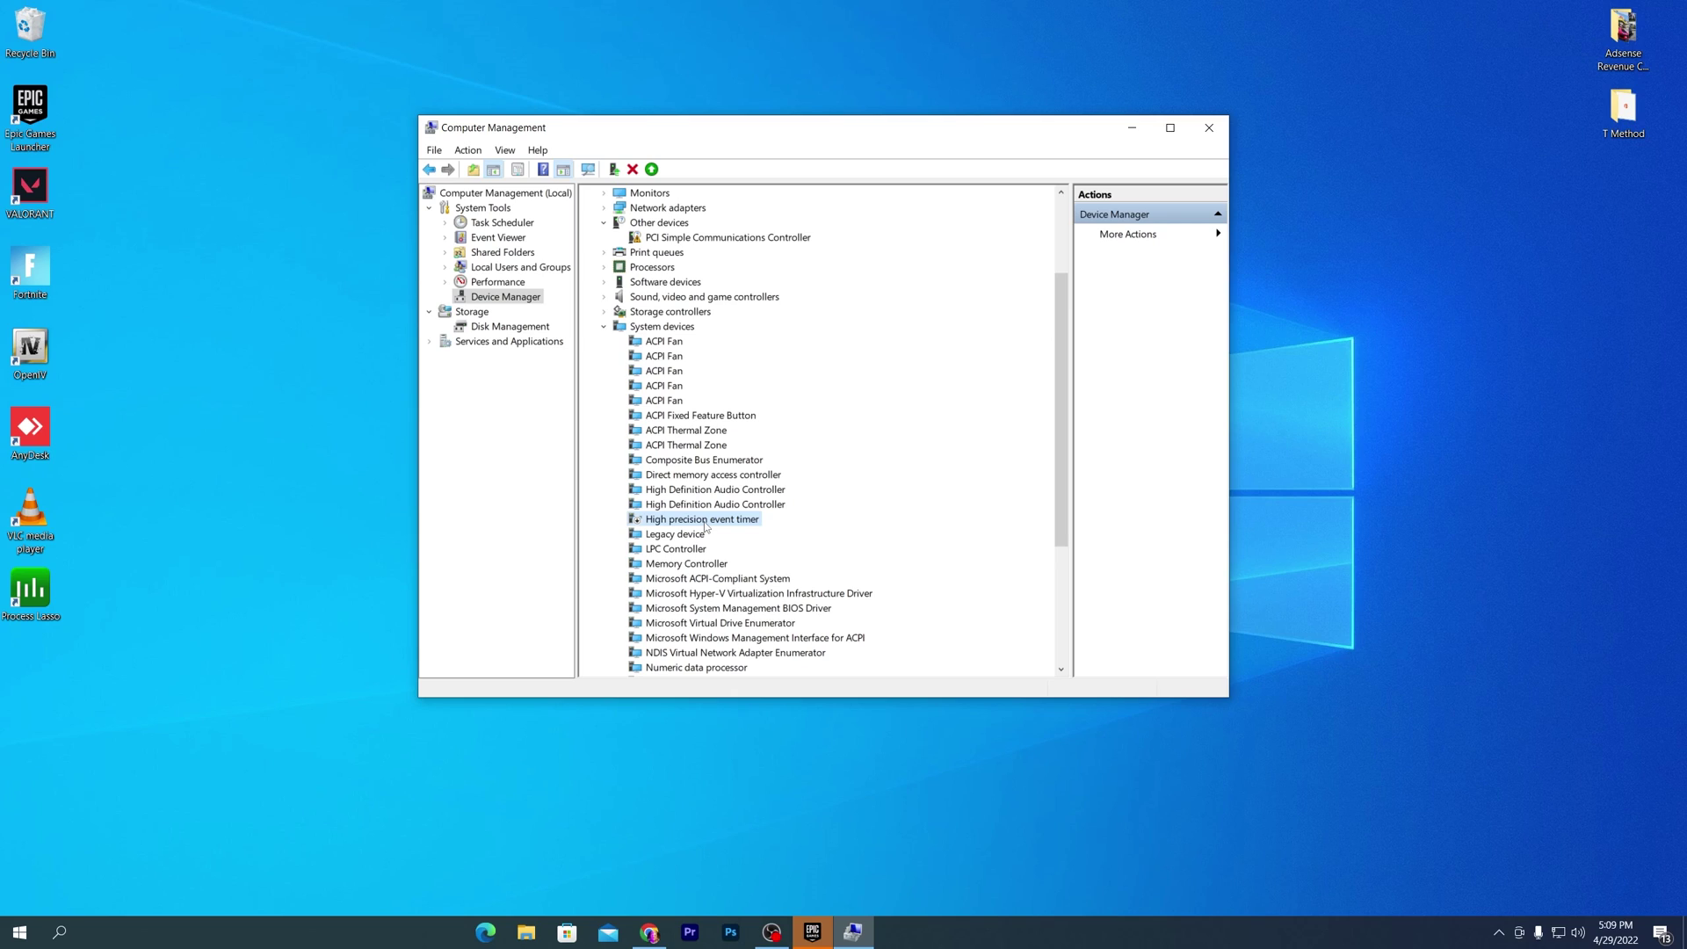
{"action": "left_click", "coordinate": [1196, 132]}
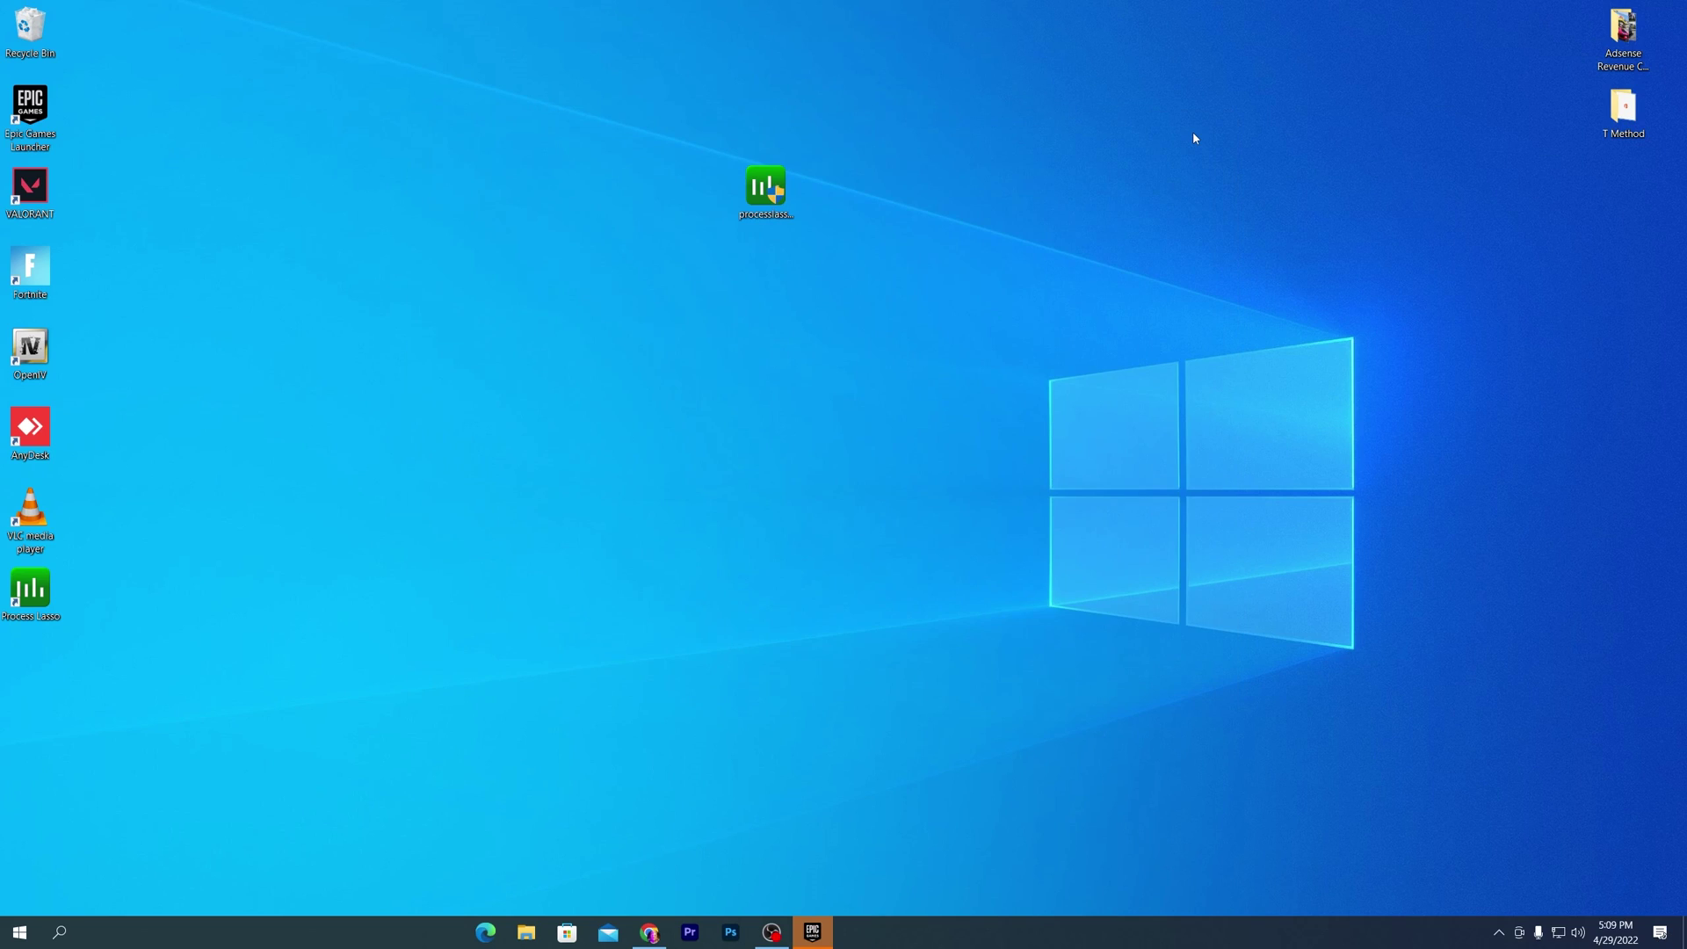